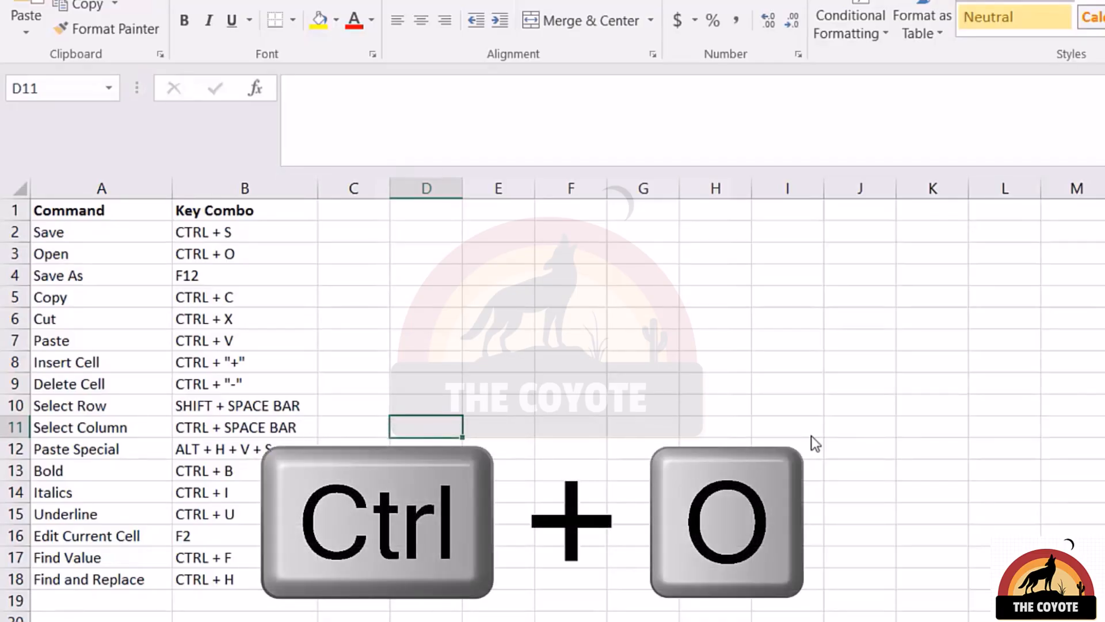
# Bring up the dialog for opening a workbook and cancel it without choosing a file.
pyautogui.hotkey('ctrl', 'o')
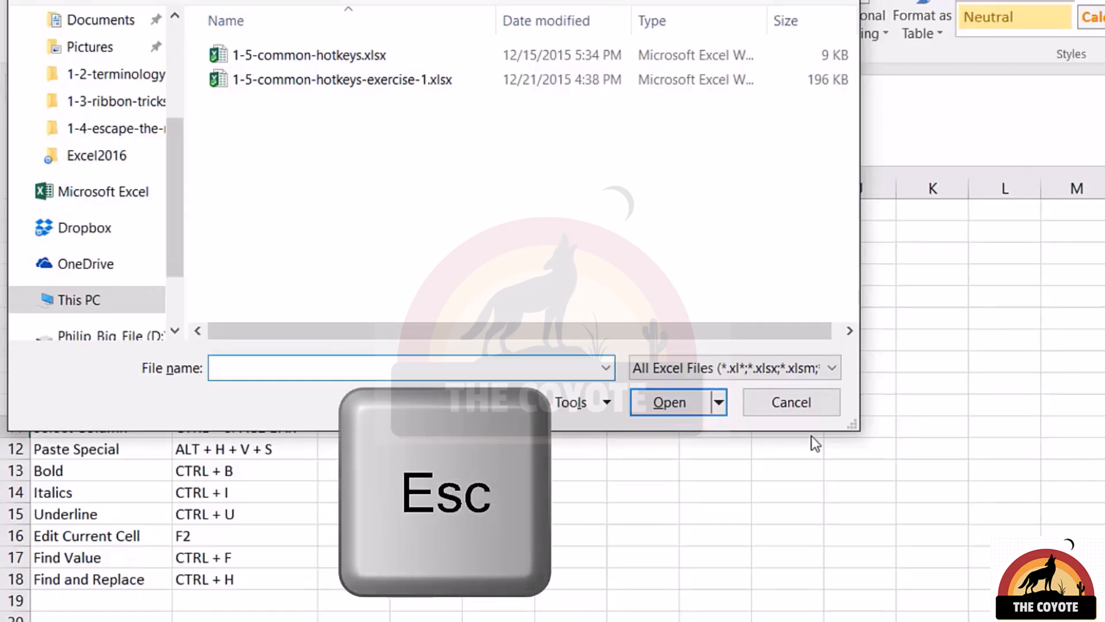
pyautogui.press('Escape')
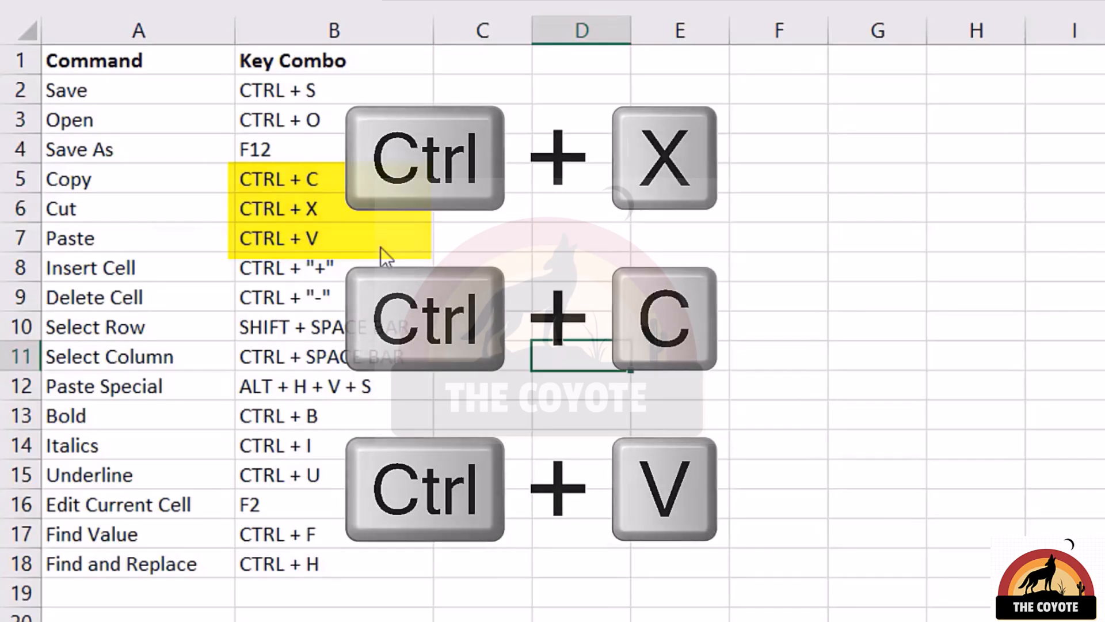
# Cut the CTRL + X entry from cell B6 and paste it into cell D6.
pyautogui.click(316, 207)
pyautogui.hotkey('ctrl', 'x')
pyautogui.click(606, 207)
pyautogui.hotkey('ctrl', 'v')
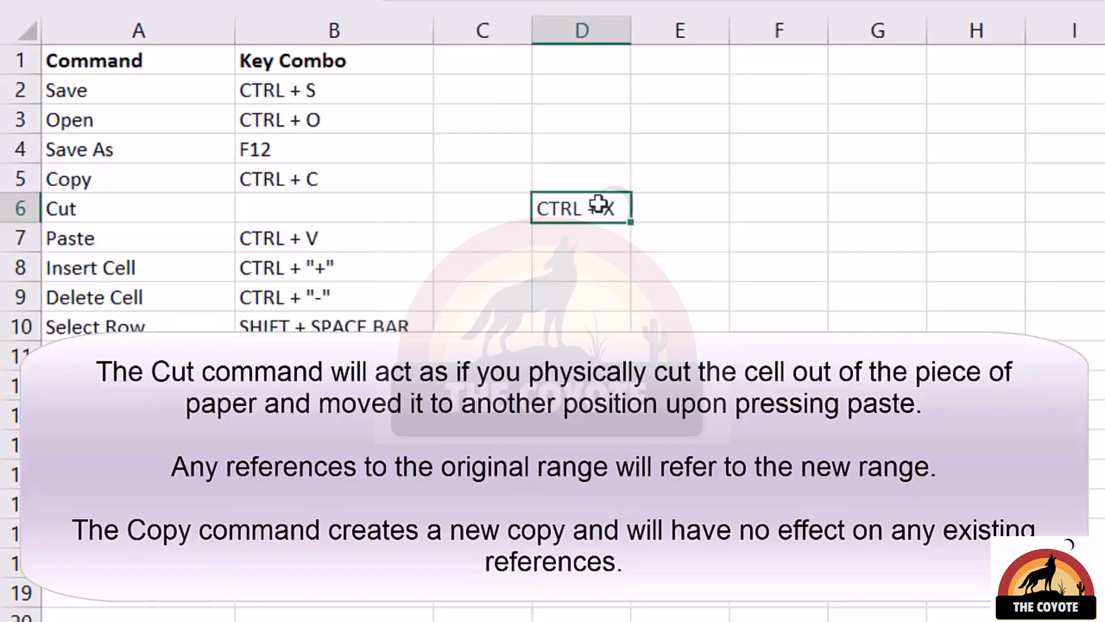
# Copy the CTRL + C entry from cell B5 into cell D5.
pyautogui.click(301, 180)
pyautogui.hotkey('ctrl', 'c')
pyautogui.click(599, 178)
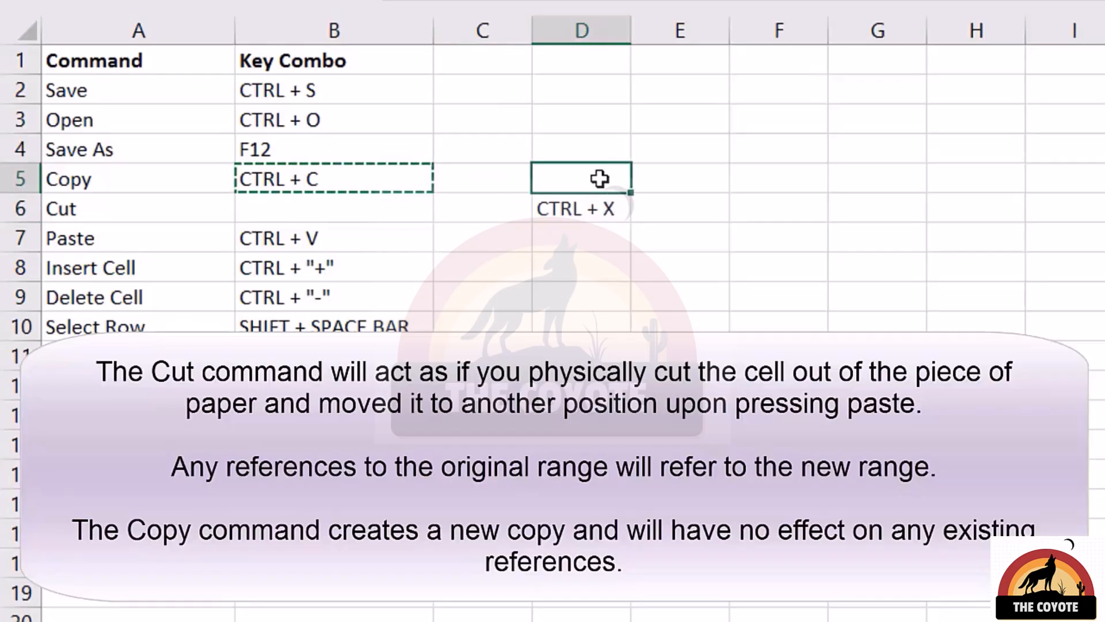
pyautogui.hotkey('ctrl', 'v')
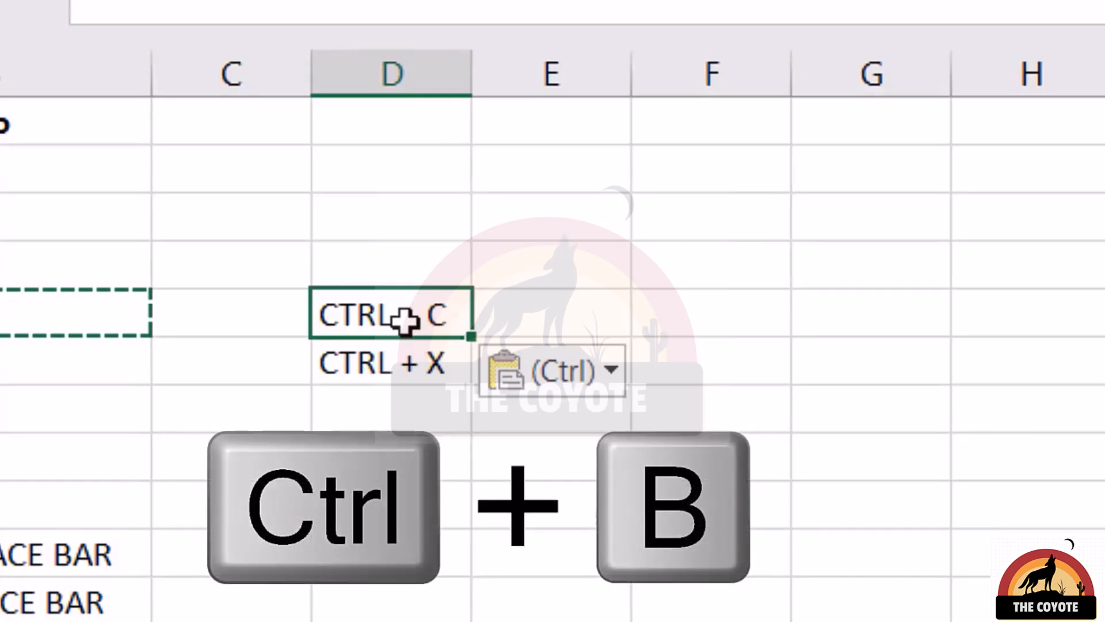
# Format the text in cell D5 as bold, italic and underlined.
pyautogui.hotkey('ctrl', 'b')
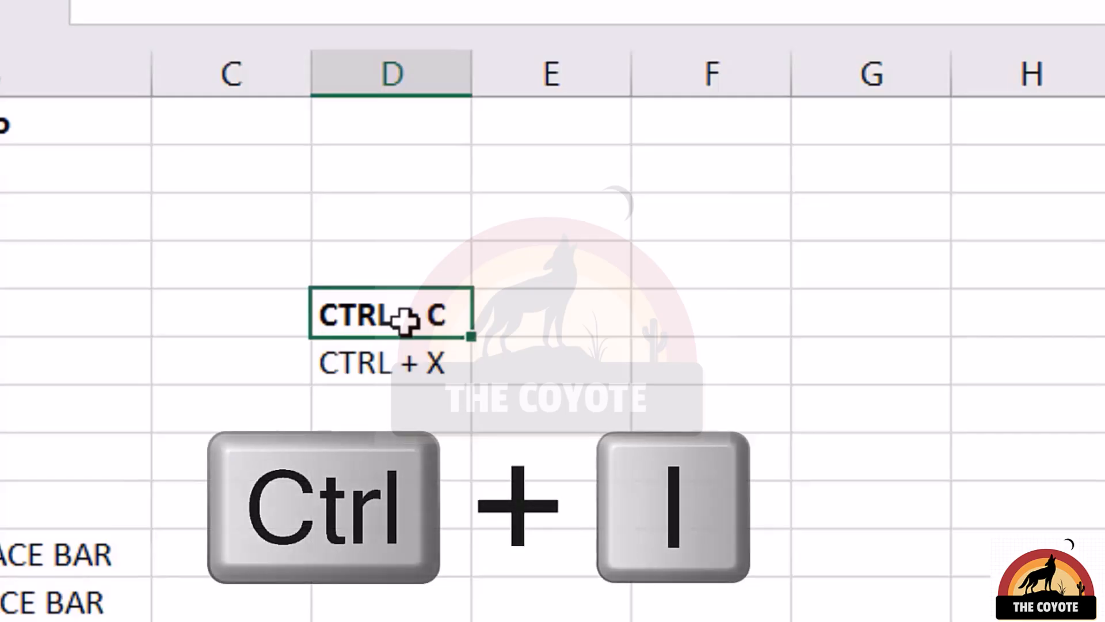
pyautogui.hotkey('ctrl', 'i')
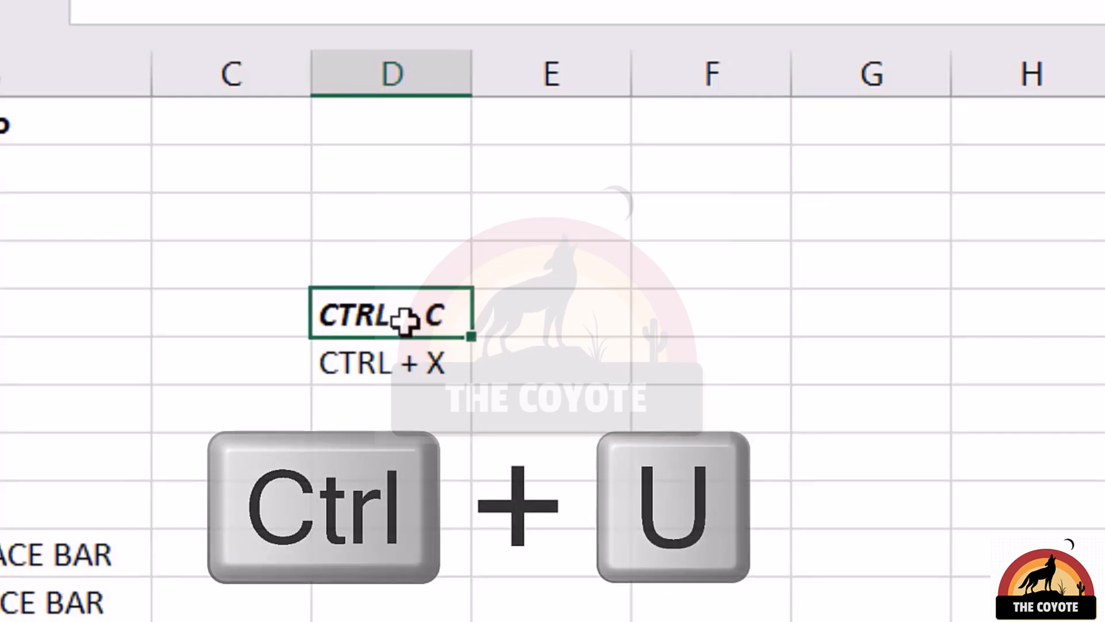
pyautogui.hotkey('ctrl', 'u')
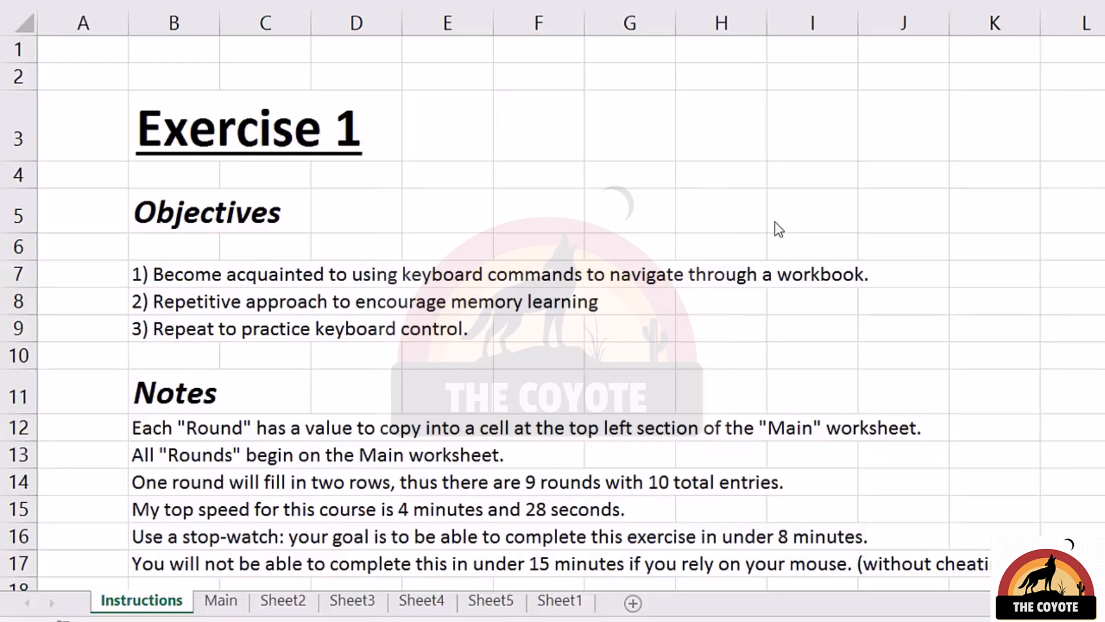
# Look over the Main worksheet of the exercise workbook and read further through the Instructions sheet.
pyautogui.click(221, 601)
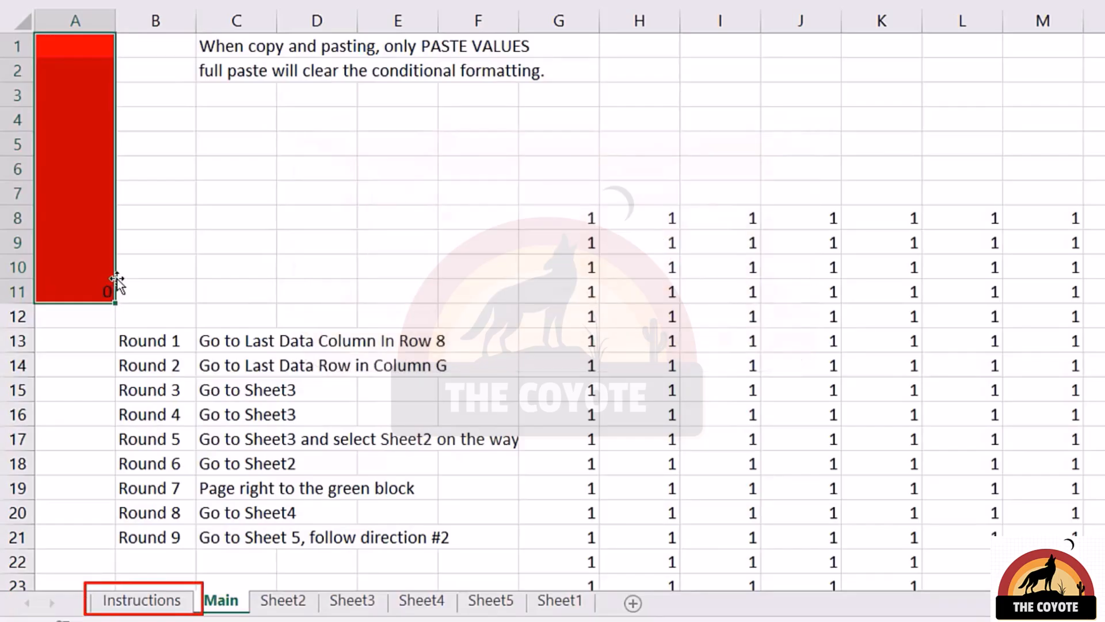
pyautogui.click(124, 600)
pyautogui.scroll(-6, 240, 420)
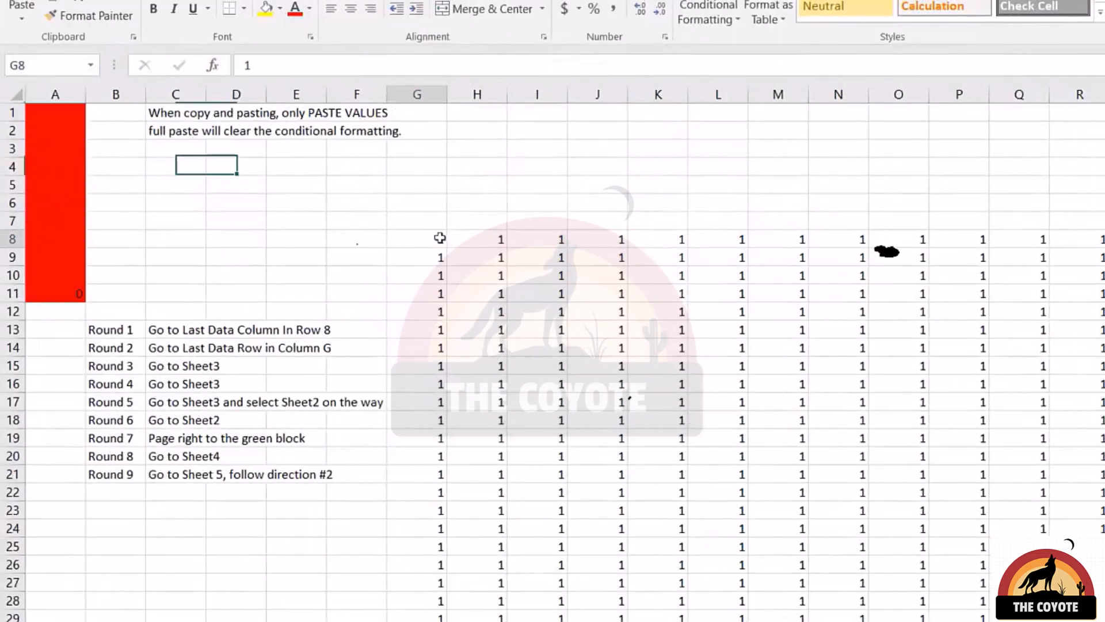
# Follow row 8 to its last data column, find the first data point in column BG, and enter 34 in Main cell A1.
pyautogui.hotkey('ctrl', 'Right')
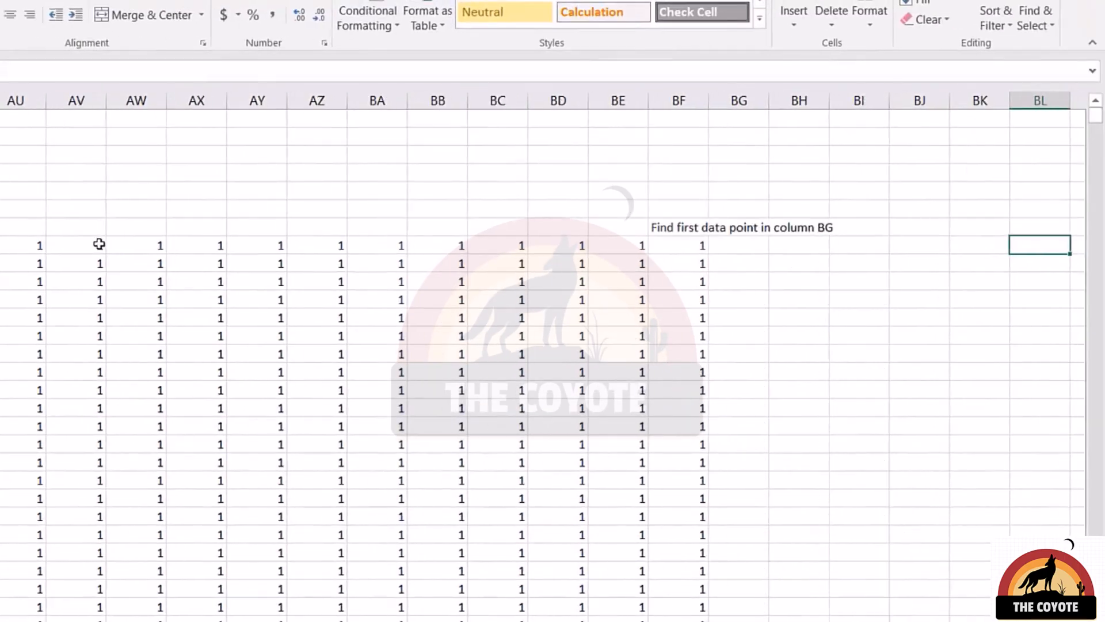
pyautogui.hotkey('ctrl', 'Down')
pyautogui.hotkey('ctrl', 'Home')
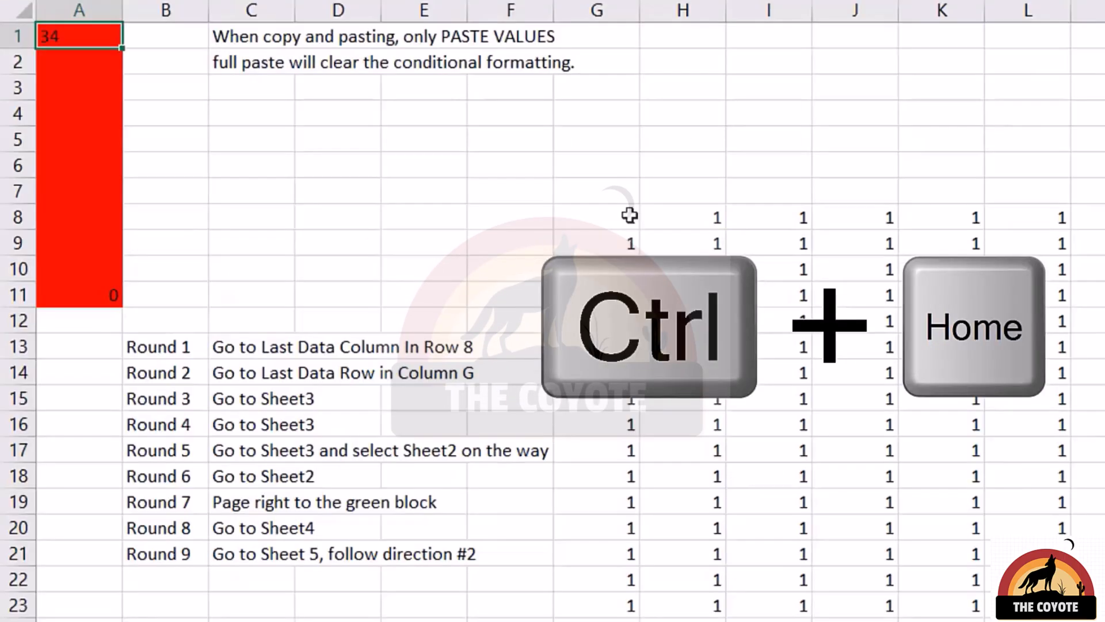
pyautogui.press('Down')
# Go to the last data row in column G of the Main sheet for round 2.
pyautogui.press('Right')
pyautogui.press('Right')
pyautogui.press('Right')
pyautogui.press('Right')
pyautogui.press('Down')
pyautogui.press('Down')
pyautogui.press('Down')
pyautogui.press('Down')
pyautogui.hotkey('ctrl', 'Down')
pyautogui.press('Down')
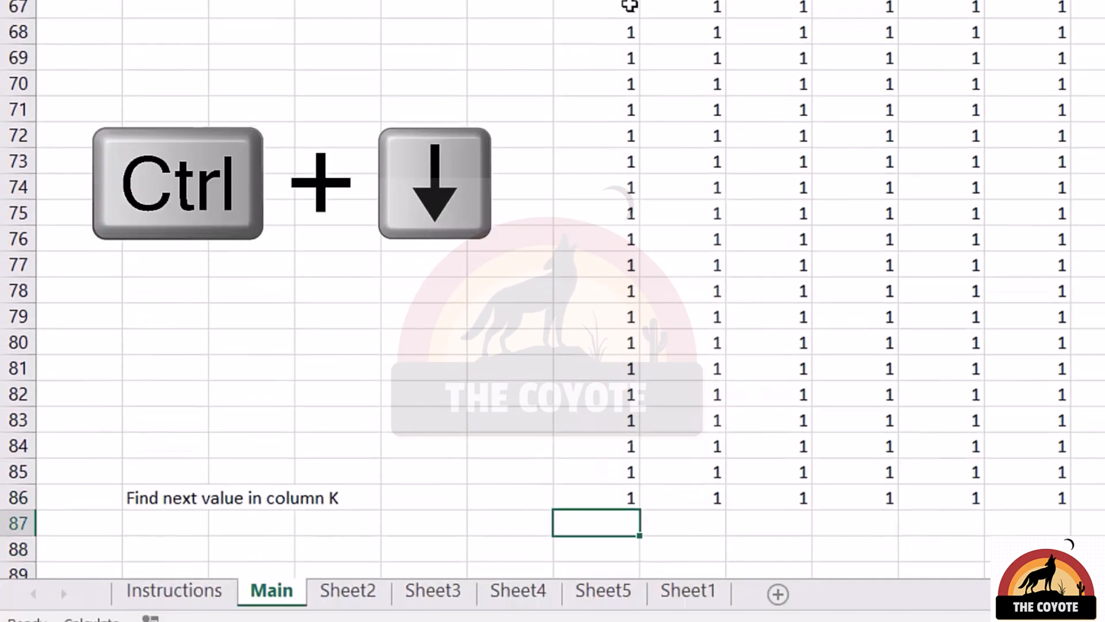
# Find the next value in column K and copy that value, 93, into Main cell A2.
pyautogui.press('Right')
pyautogui.press('Right')
pyautogui.press('Right')
pyautogui.press('Right')
pyautogui.hotkey('ctrl', 'Down')
pyautogui.hotkey('ctrl', 'c')
pyautogui.hotkey('ctrl', 'Home')
pyautogui.press('Down')
pyautogui.hotkey('ctrl', 'v')
pyautogui.press('Down')
# Switch from the Main sheet to Sheet3 to start round 3.
pyautogui.press('Right')
pyautogui.press('Right')
pyautogui.press('Right')
pyautogui.press('Right')
pyautogui.press('Right')
pyautogui.press('Down')
pyautogui.press('Down')
pyautogui.press('Down')
pyautogui.press('Down')
pyautogui.press('Down')
pyautogui.hotkey('ctrl', 'pagedown')
pyautogui.hotkey('ctrl', 'pagedown')
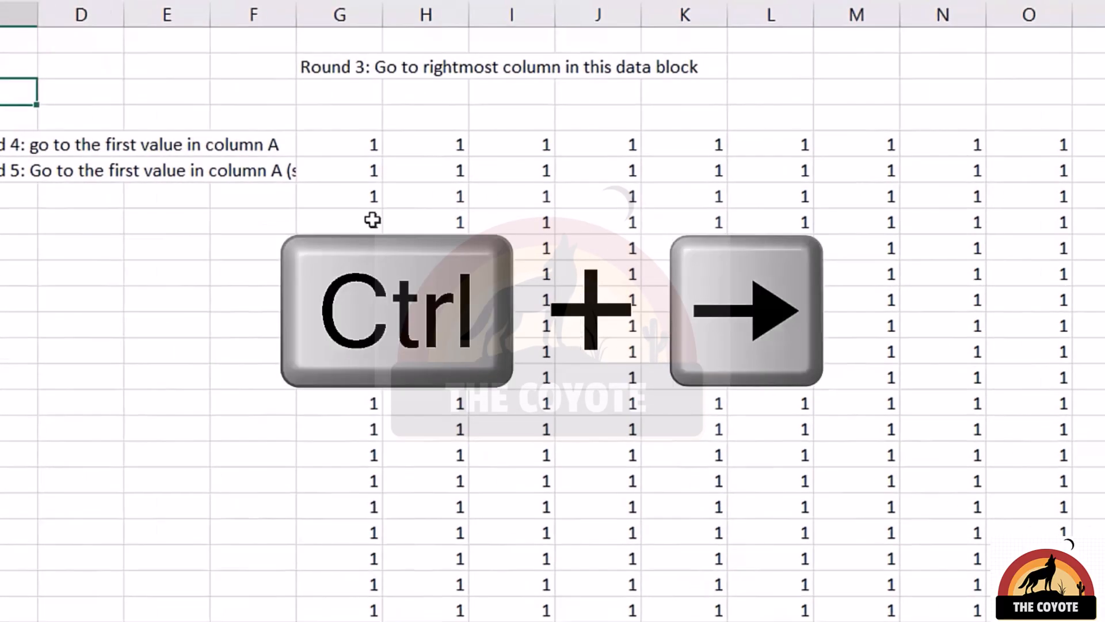
# Go to the rightmost column of the first data block on Sheet3 and down to the next data.
pyautogui.hotkey('ctrl', 'Right')
pyautogui.press('Right')
pyautogui.press('Right')
pyautogui.press('Right')
pyautogui.press('Right')
pyautogui.press('Left')
pyautogui.press('Left')
pyautogui.press('Left')
pyautogui.hotkey('ctrl', 'Down')
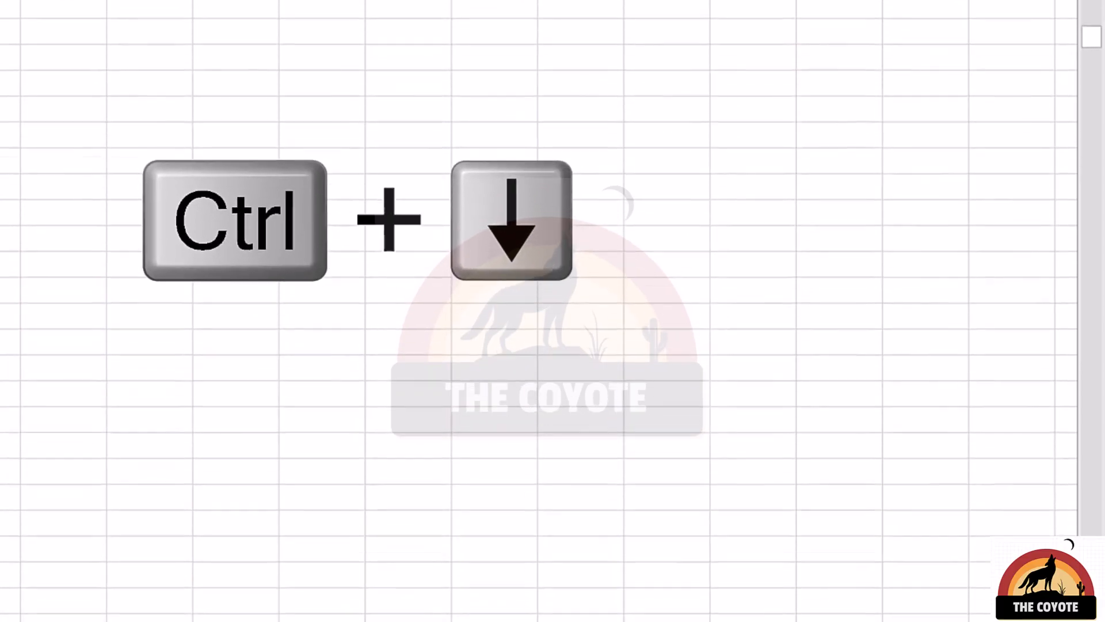
# Go to the rightmost column in row 288 and then up to the value in cell FR1.
pyautogui.hotkey('ctrl', 'Right')
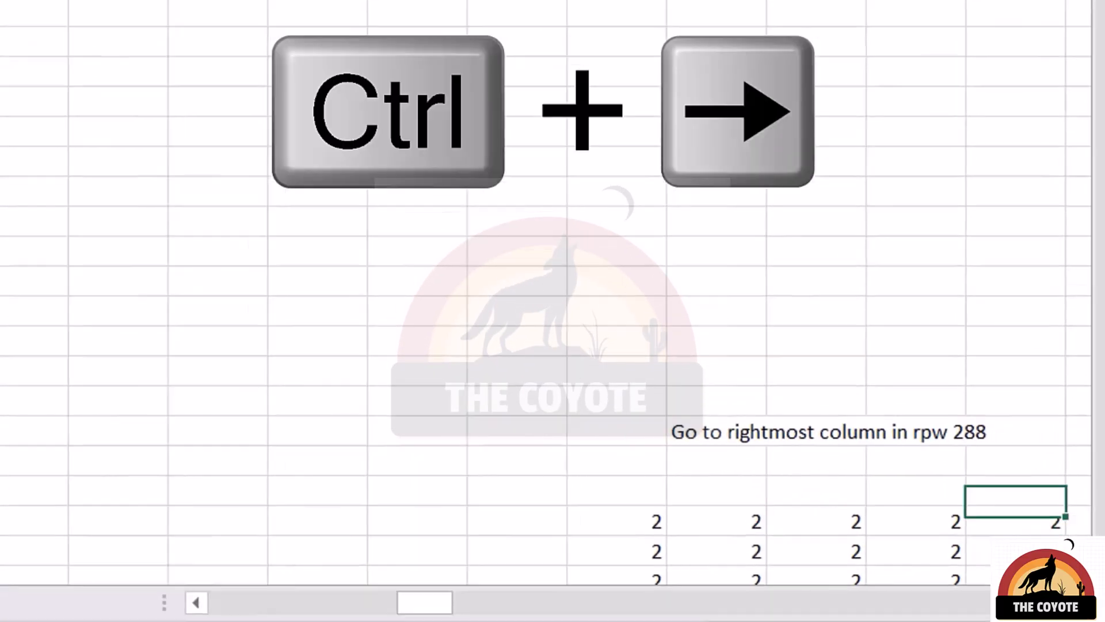
pyautogui.hotkey('ctrl', 'Right')
pyautogui.hotkey('ctrl', 'Up')
pyautogui.hotkey('ctrl', 'Up')
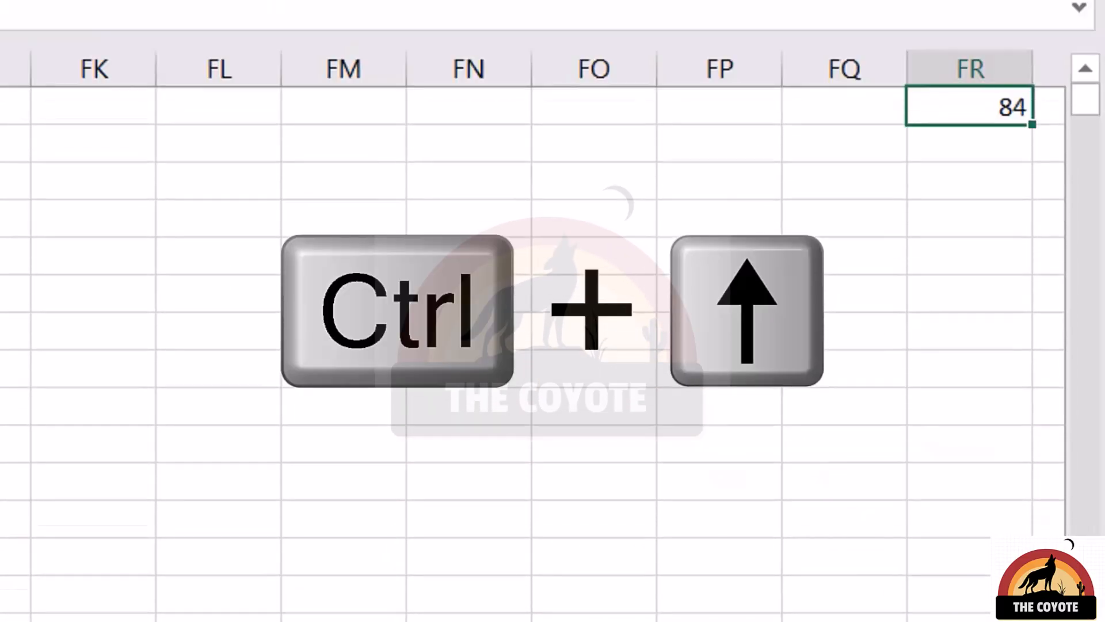
# Copy the value from Sheet3 cell FR1 and enter 84 in Main cell A3.
pyautogui.hotkey('ctrl', 'c')
pyautogui.hotkey('ctrl', 'pageup')
pyautogui.hotkey('ctrl', 'pageup')
pyautogui.hotkey('ctrl', 'v')
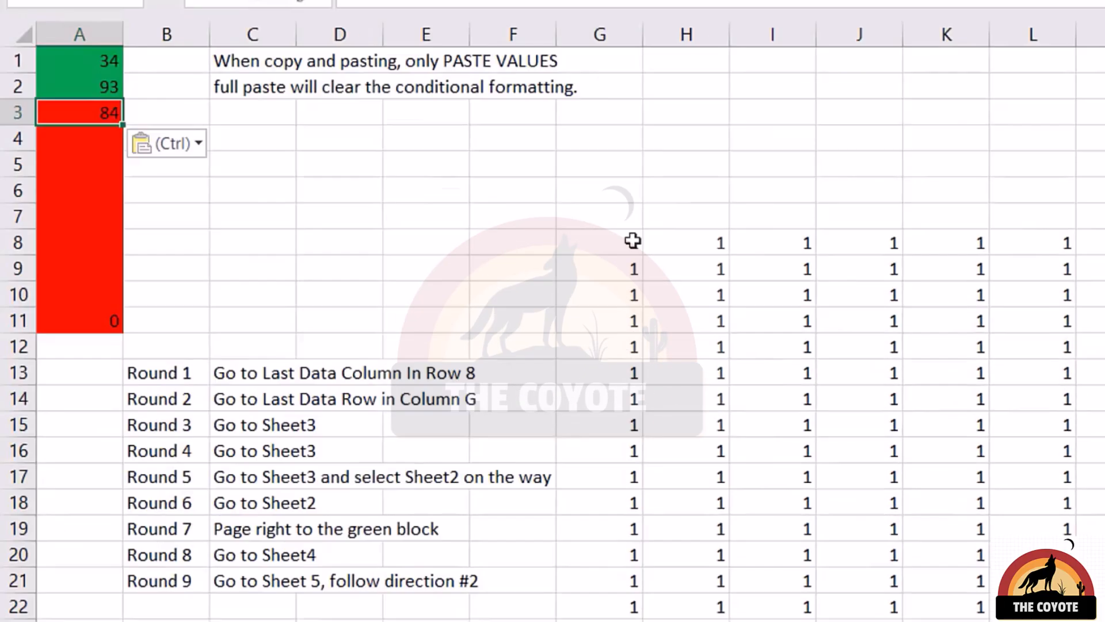
pyautogui.write('84')
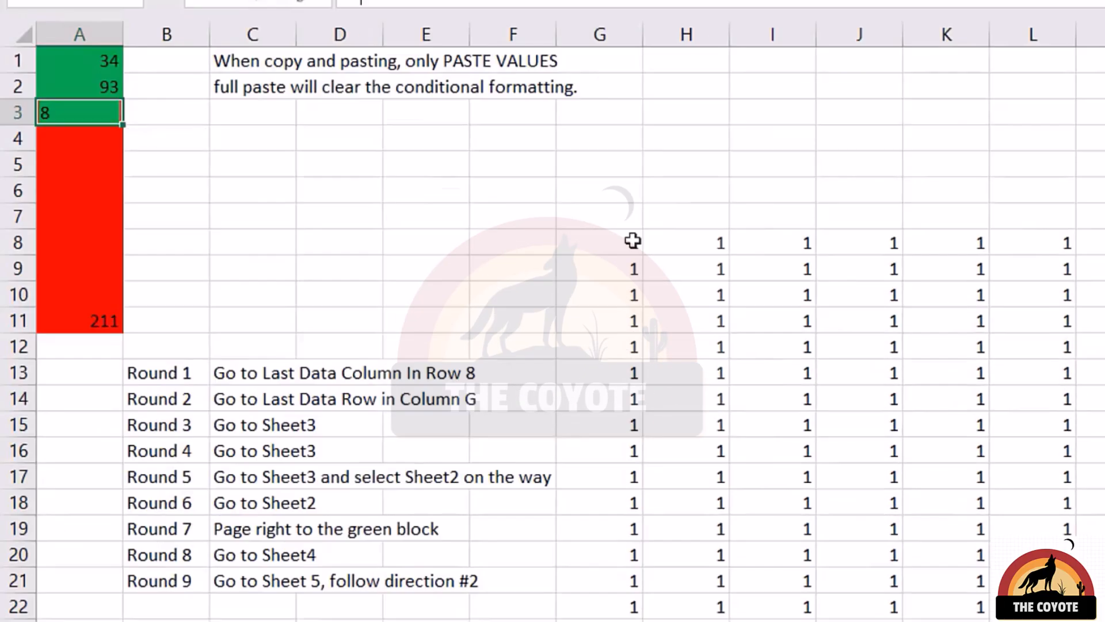
pyautogui.press('Return')
# Switch to Sheet3 for round 4 and go to the first value in column A.
pyautogui.press('Right')
pyautogui.press('Right')
pyautogui.press('Right')
pyautogui.press('Down')
pyautogui.press('Down')
pyautogui.press('Down')
pyautogui.press('Right')
pyautogui.press('Right')
pyautogui.press('Right')
pyautogui.press('Down')
pyautogui.press('Down')
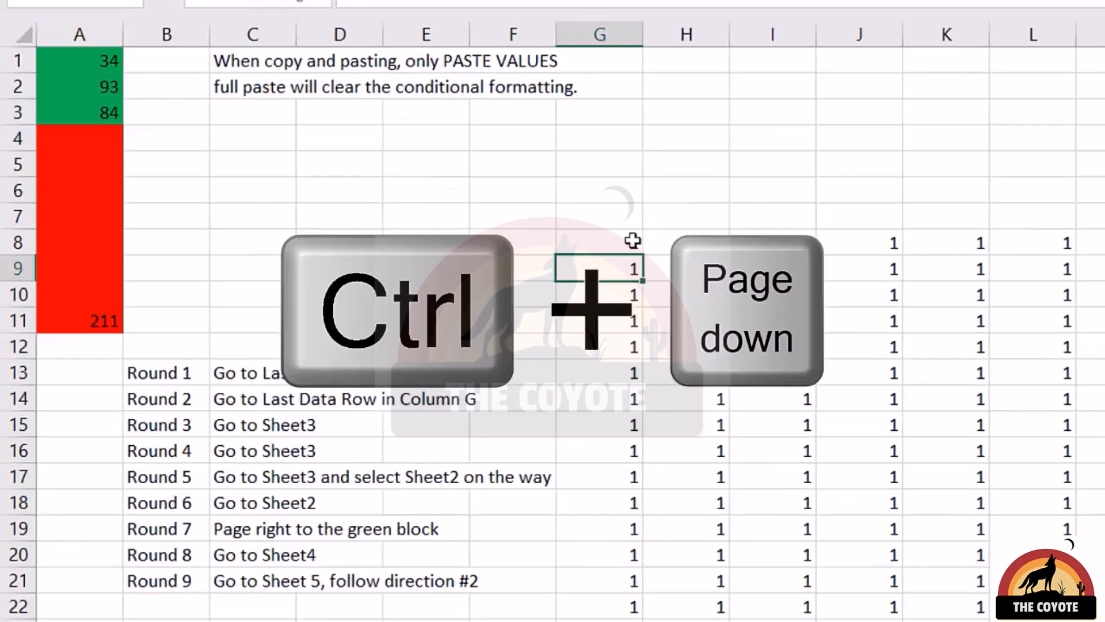
pyautogui.hotkey('ctrl', 'pagedown')
pyautogui.hotkey('ctrl', 'pagedown')
pyautogui.hotkey('ctrl', 'Home')
pyautogui.press('Down')
pyautogui.hotkey('ctrl', 'Down')
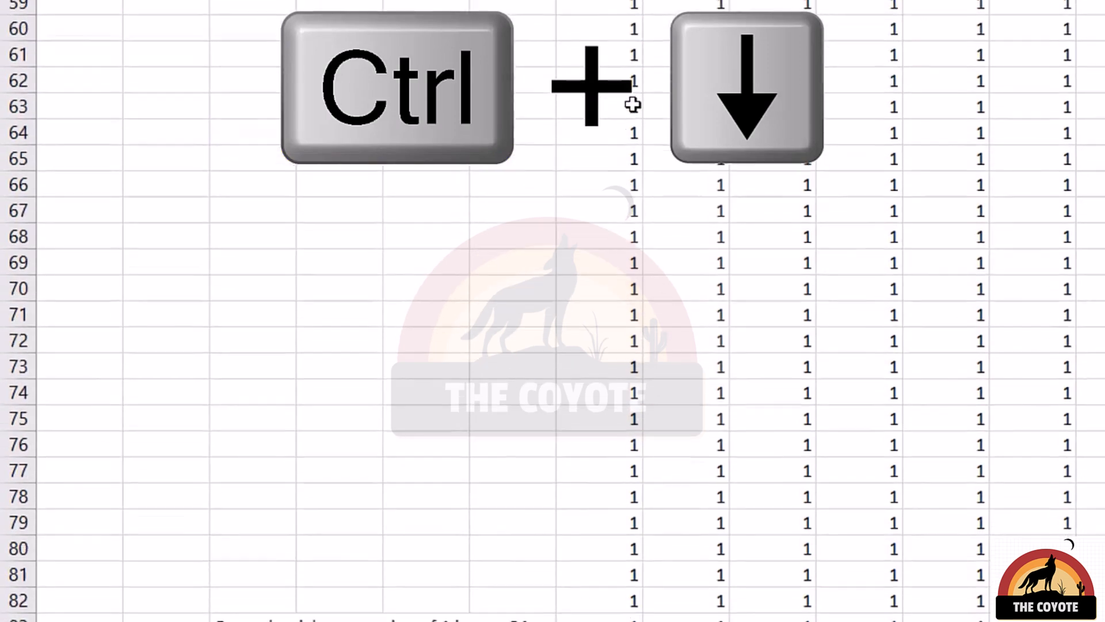
# Move right past the data block on Sheet3 and shift several pages right to the black block.
pyautogui.hotkey('ctrl', 'Right')
pyautogui.hotkey('ctrl', 'Right')
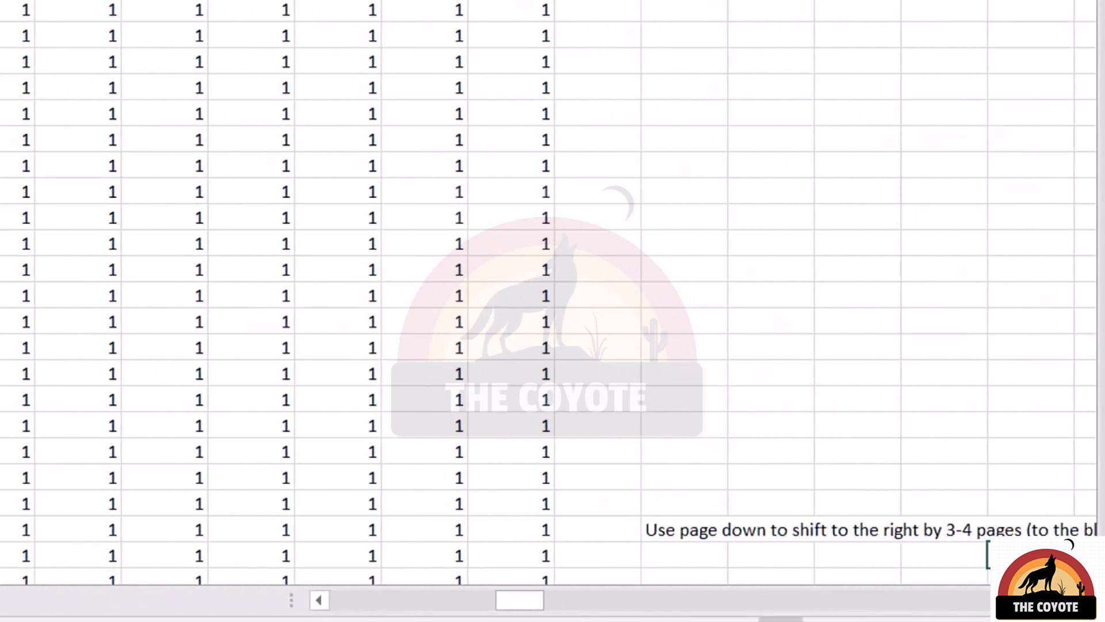
pyautogui.hotkey('alt', 'pagedown')
pyautogui.hotkey('alt', 'pagedown')
pyautogui.press('Right')
pyautogui.press('Right')
pyautogui.press('Right')
pyautogui.press('Right')
pyautogui.press('Down')
pyautogui.press('Down')
pyautogui.press('Down')
pyautogui.press('Down')
# Find the last value in row 88 of Sheet3, to the right of the black block.
pyautogui.hotkey('ctrl', 'Right')
pyautogui.hotkey('ctrl', 'Right')
pyautogui.press('Right')
pyautogui.press('Right')
pyautogui.press('Right')
pyautogui.press('Right')
pyautogui.press('Right')
pyautogui.press('Left')
pyautogui.press('Left')
pyautogui.press('Left')
pyautogui.press('Left')
pyautogui.press('Left')
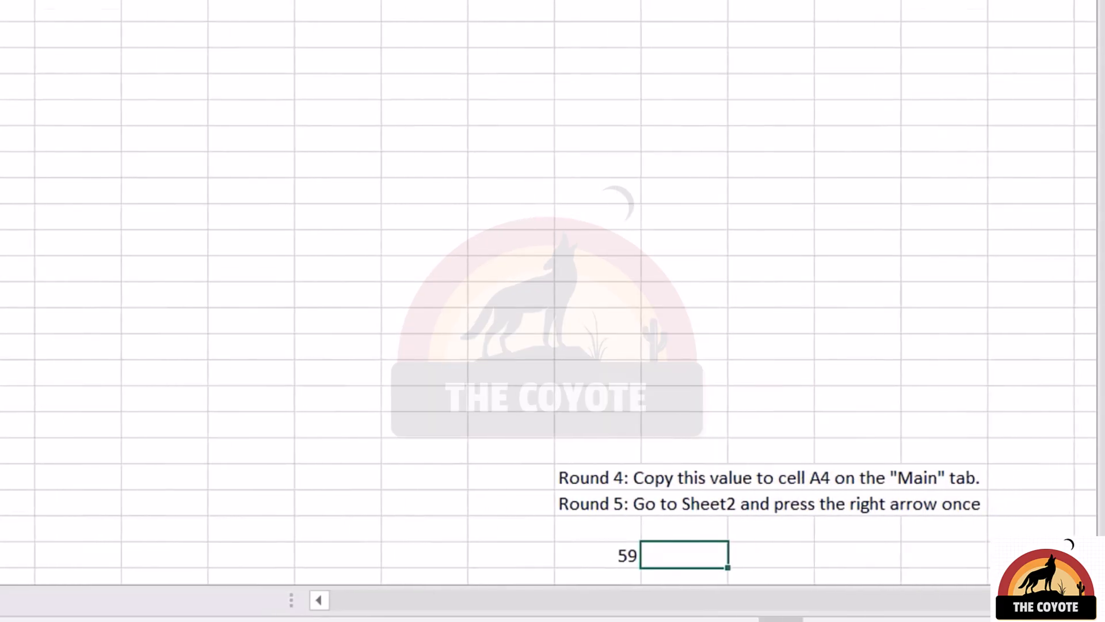
# Copy the value 59 from Sheet3 into Main cell A4.
pyautogui.hotkey('ctrl', 'c')
pyautogui.hotkey('ctrl', 'pageup')
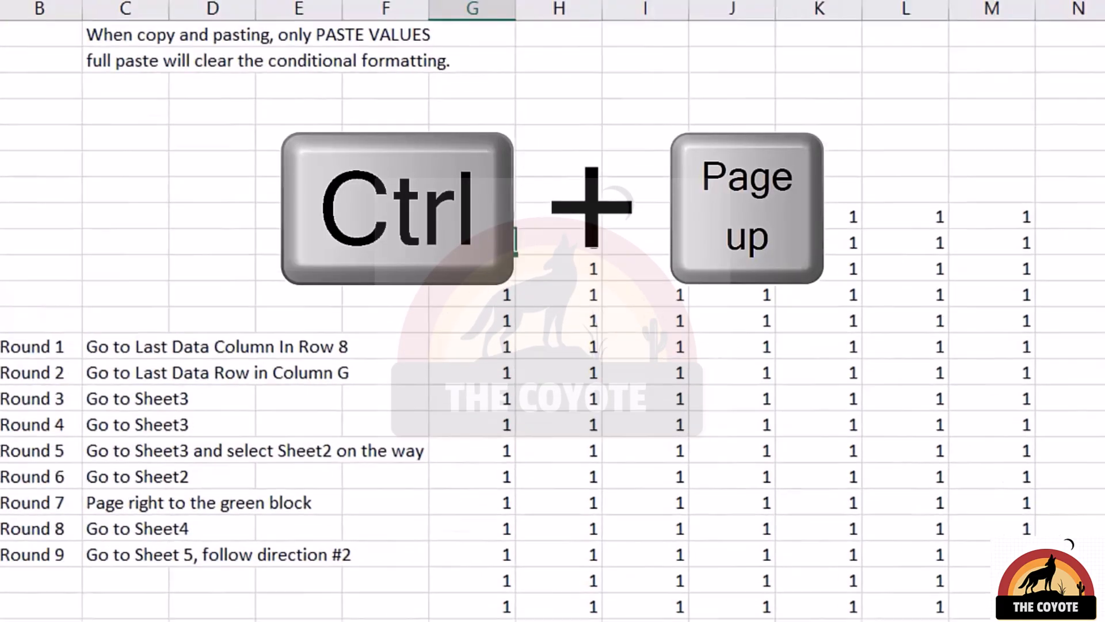
pyautogui.hotkey('ctrl', 'shift', 'v')
pyautogui.press('Return')
# Move to Sheet3 with Sheet2 included in the sheet selection, and go to the first value in column A.
pyautogui.hotkey('ctrl', 'shift', 'pagedown')
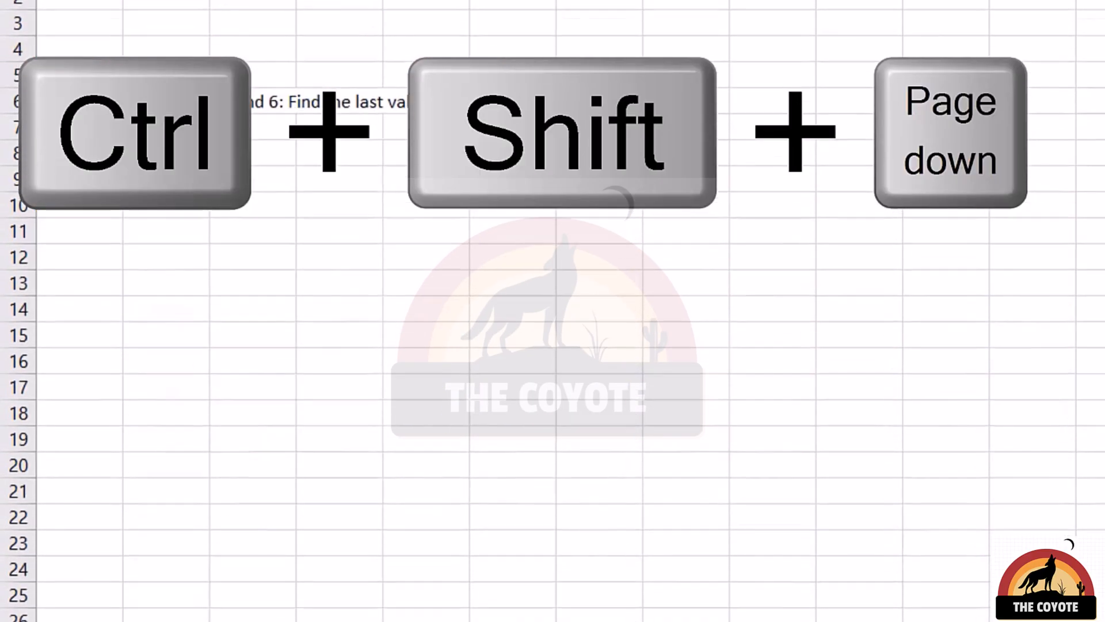
pyautogui.hotkey('ctrl', 'shift', 'pagedown')
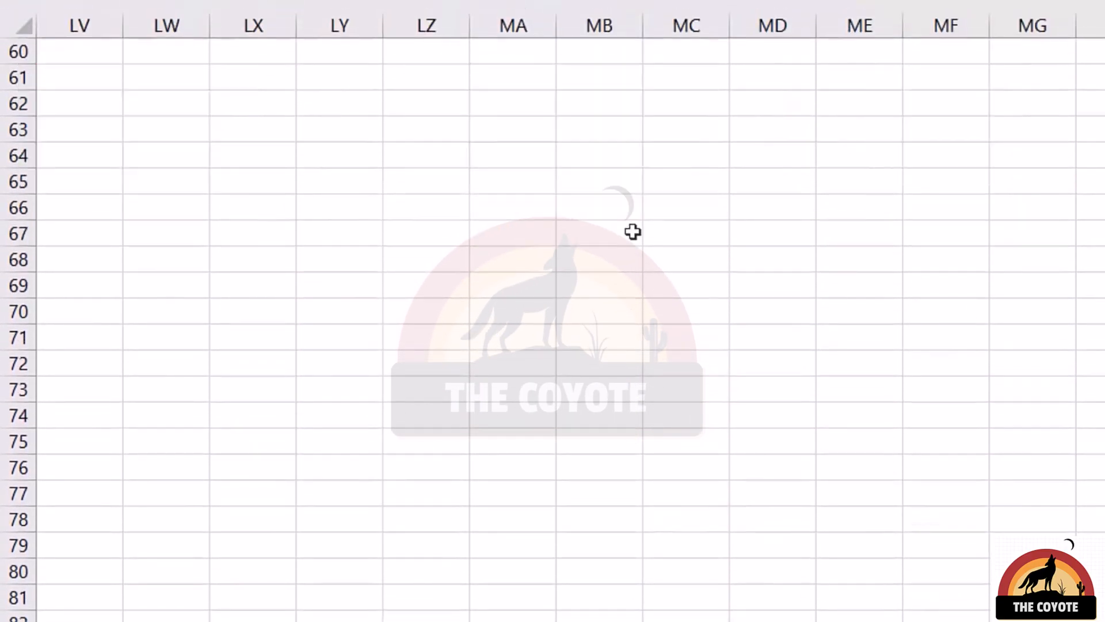
pyautogui.hotkey('ctrl', 'Home')
pyautogui.press('Right')
pyautogui.press('Right')
pyautogui.press('Down')
pyautogui.press('Down')
pyautogui.press('Down')
pyautogui.press('Down')
pyautogui.press('Down')
pyautogui.press('Left')
pyautogui.press('Left')
pyautogui.hotkey('ctrl', 'Down')
# With the sheets grouped, page right to the black block and continue right along row 88.
pyautogui.hotkey('ctrl', 'Right')
pyautogui.hotkey('ctrl', 'Right')
pyautogui.hotkey('alt', 'pagedown')
pyautogui.hotkey('ctrl', 'Right')
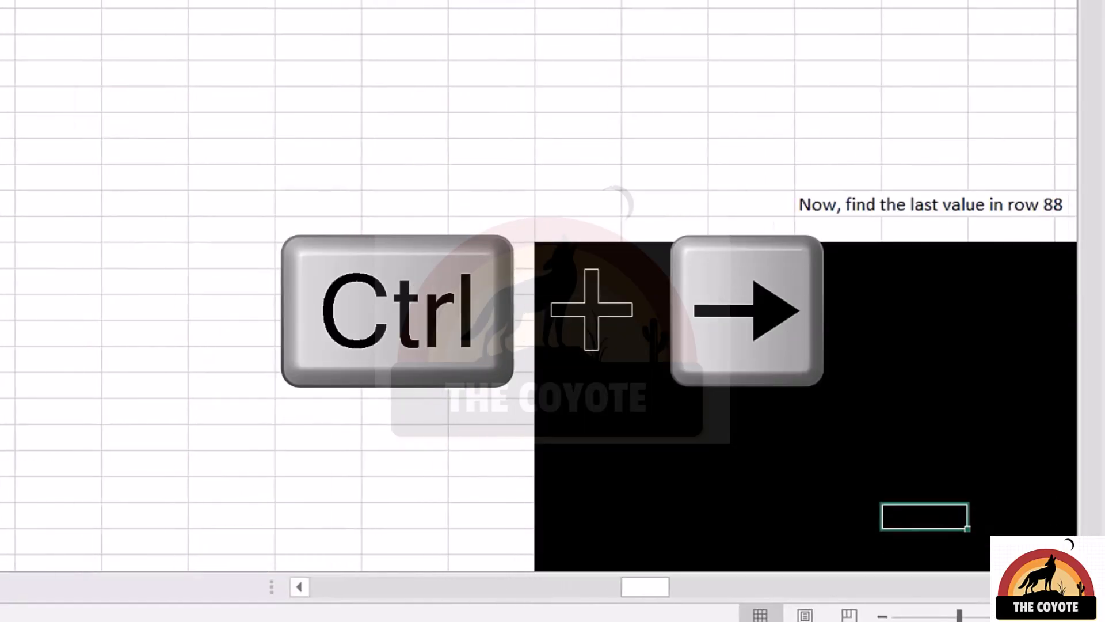
# Switch to Sheet2, move one cell right to reveal the round 5 value, and copy 87 into Main cell A5.
pyautogui.hotkey('ctrl', 'pageup')
pyautogui.press('Right')
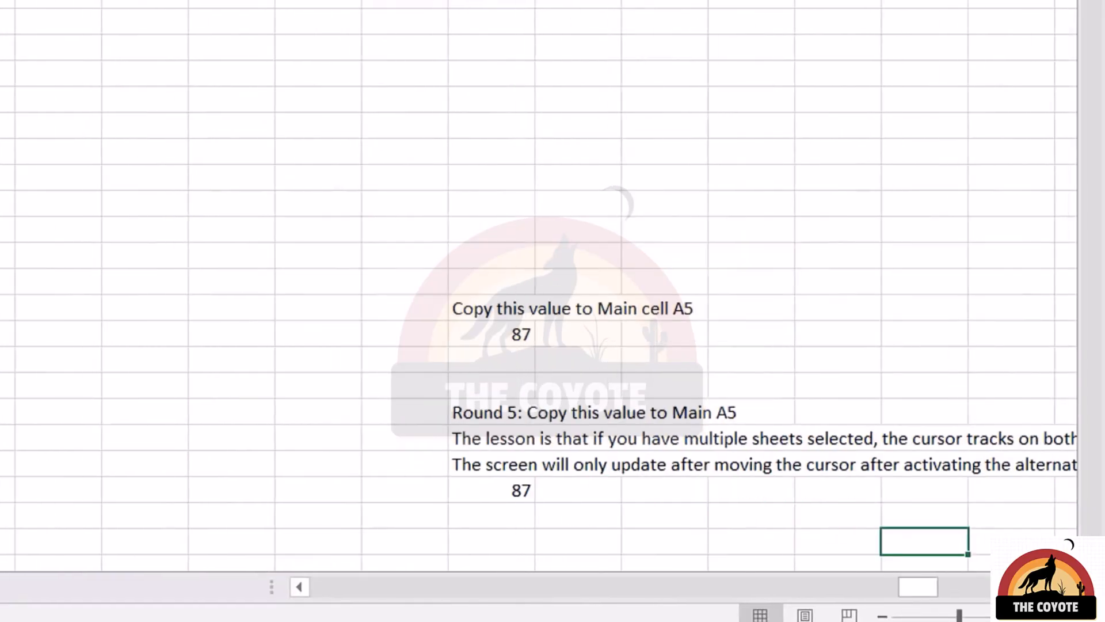
pyautogui.hotkey('ctrl', 'pageup')
pyautogui.hotkey('ctrl', 'pageup')
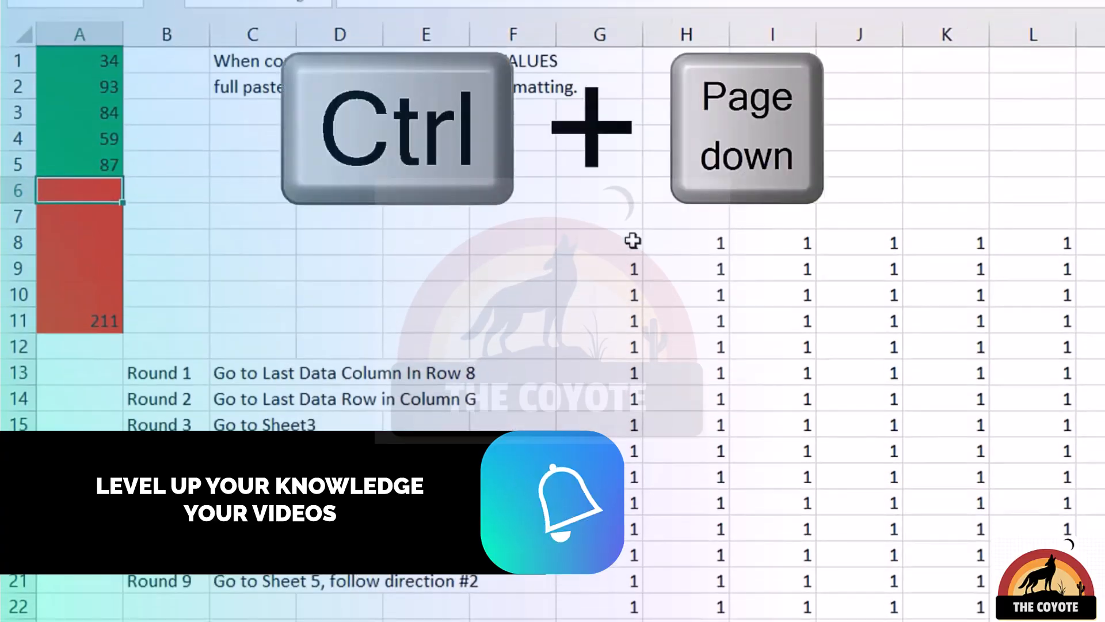
# On Sheet2, follow the round 6 directions across the sheet and down to the next value in column BZ.
pyautogui.hotkey('ctrl', 'pagedown')
pyautogui.hotkey('ctrl', 'Home')
pyautogui.hotkey('ctrl', 'Right')
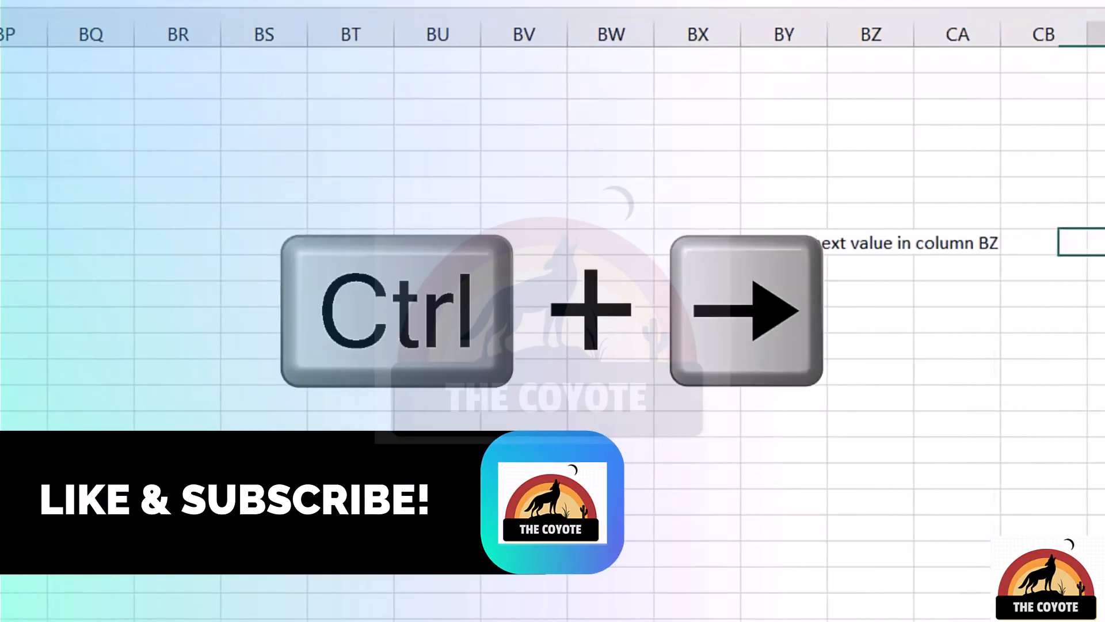
pyautogui.hotkey('ctrl', 'Down')
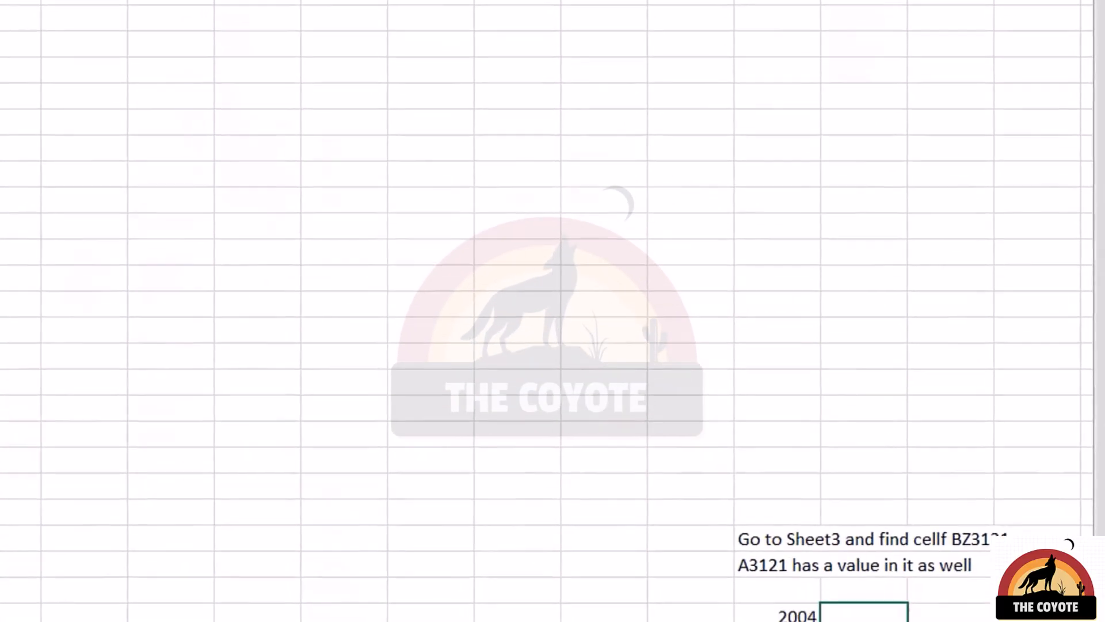
pyautogui.click(783, 527)
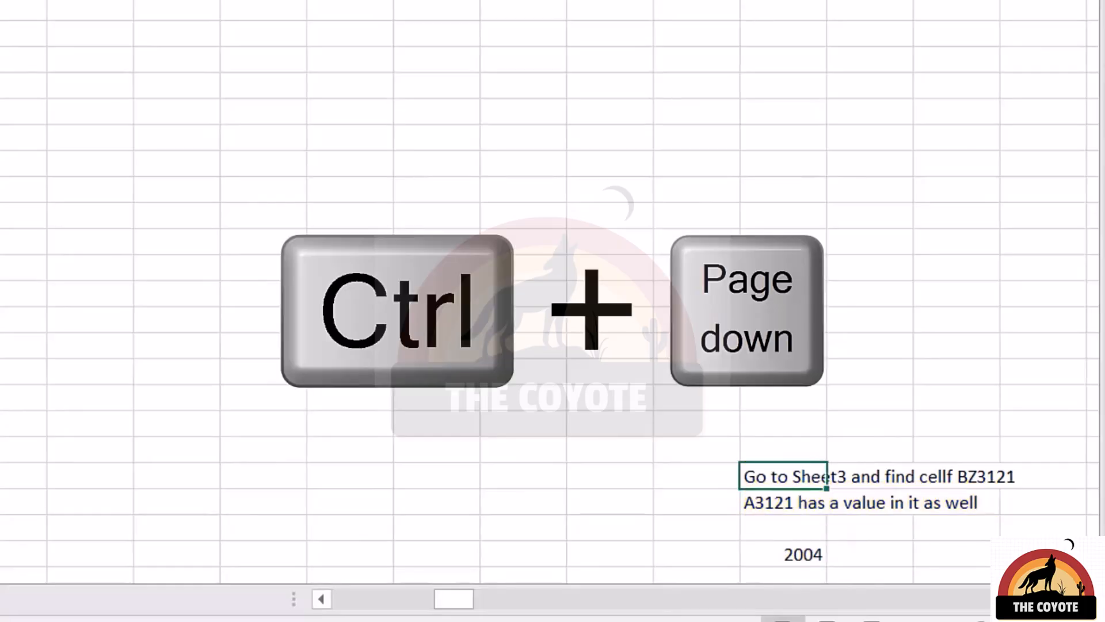
# Find cell BZ3121 on Sheet3 by way of cell A3121, then return to the Main sheet.
pyautogui.hotkey('ctrl', 'pagedown')
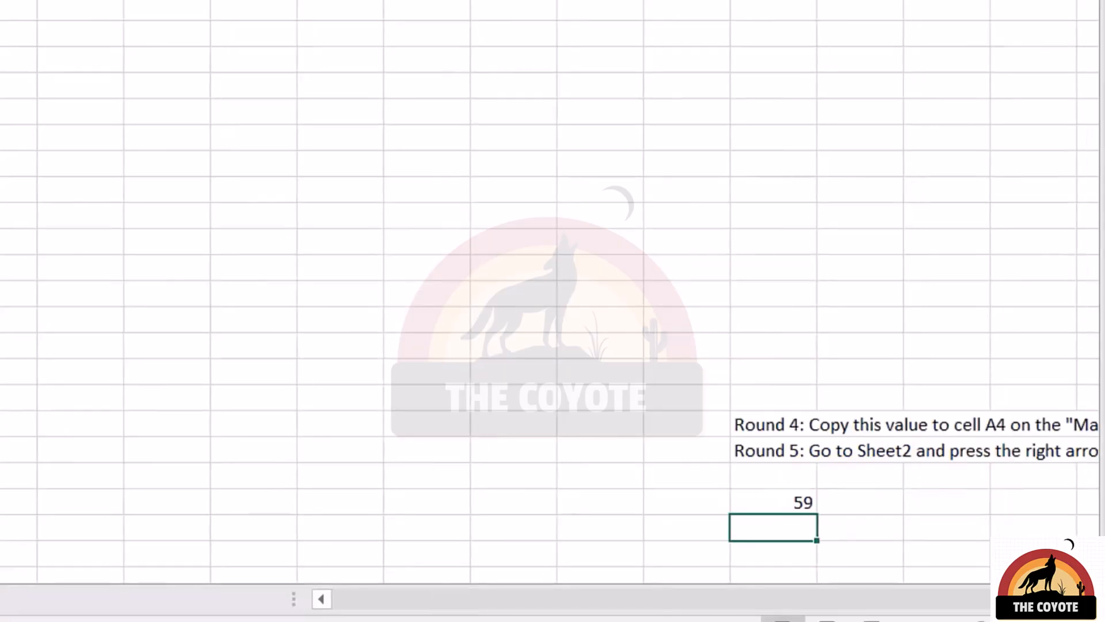
pyautogui.hotkey('ctrl', 'pageup')
pyautogui.press('Home')
pyautogui.hotkey('ctrl', 'Down')
pyautogui.hotkey('ctrl', 'Right')
pyautogui.hotkey('ctrl', 'Right')
pyautogui.hotkey('ctrl', 'Home')
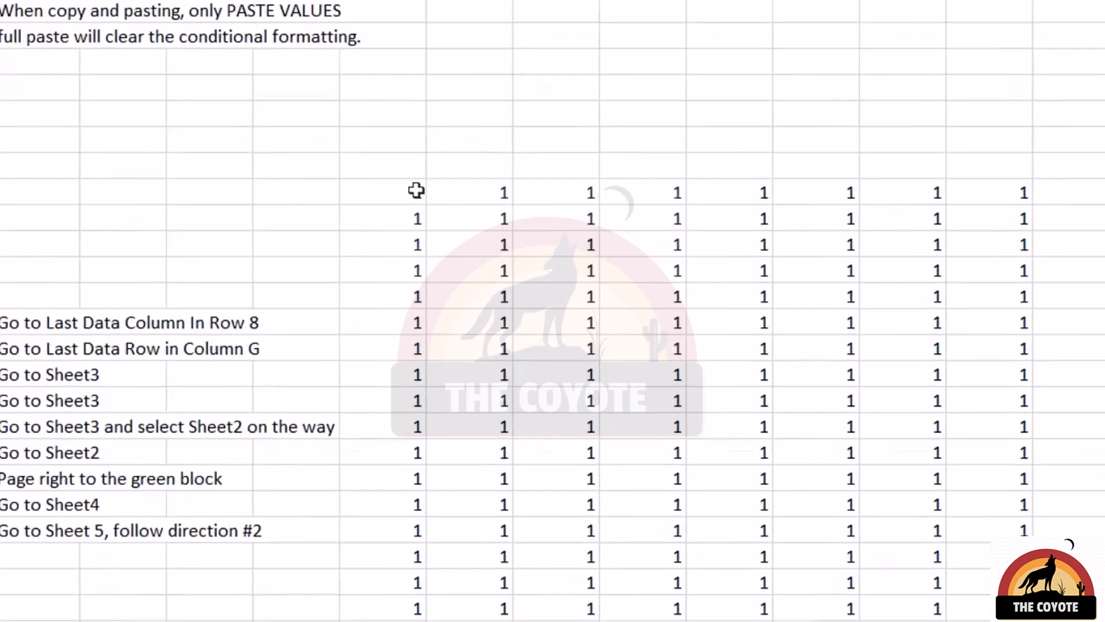
# On the Main sheet, page right to the green block near column GJ for round 7.
pyautogui.hotkey('alt', 'pagedown')
pyautogui.hotkey('alt', 'pagedown')
pyautogui.hotkey('alt', 'pagedown')
pyautogui.hotkey('alt', 'pagedown')
pyautogui.hotkey('alt', 'pagedown')
pyautogui.hotkey('alt', 'pagedown')
pyautogui.hotkey('alt', 'pagedown')
pyautogui.hotkey('alt', 'pagedown')
pyautogui.hotkey('alt', 'pagedown')
pyautogui.hotkey('alt', 'pagedown')
pyautogui.hotkey('alt', 'pagedown')
pyautogui.hotkey('alt', 'pagedown')
pyautogui.hotkey('alt', 'pagedown')
pyautogui.hotkey('alt', 'pagedown')
pyautogui.hotkey('alt', 'pagedown')
pyautogui.hotkey('alt', 'pagedown')
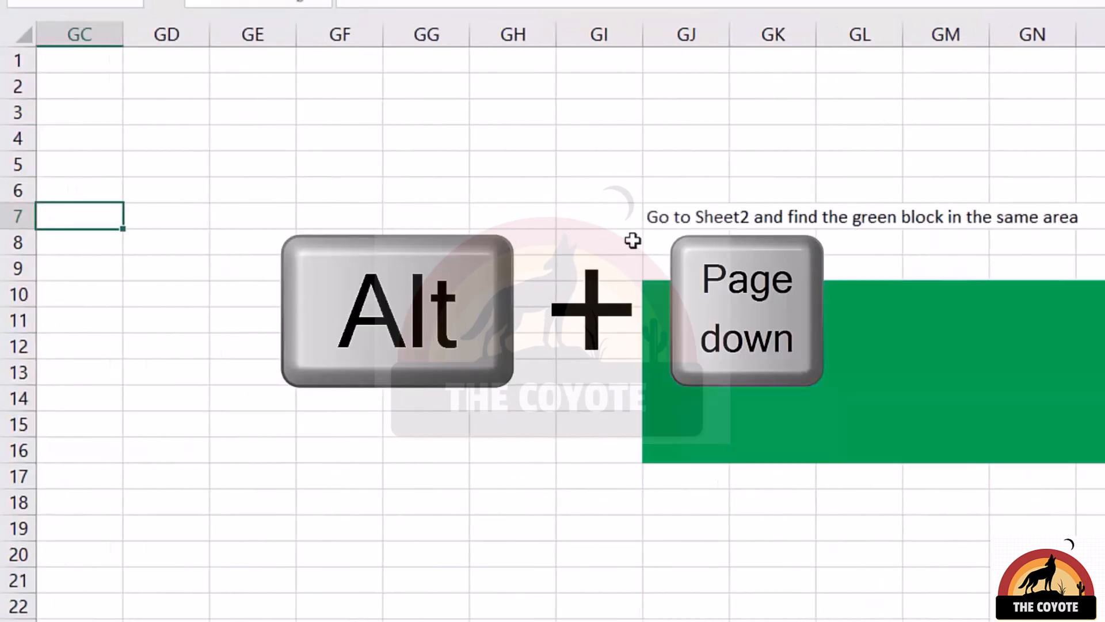
# Switch to Sheet2 and page right to the green block in the same area near column GJ.
pyautogui.hotkey('ctrl', 'pagedown')
pyautogui.hotkey('ctrl', 'pagedown')
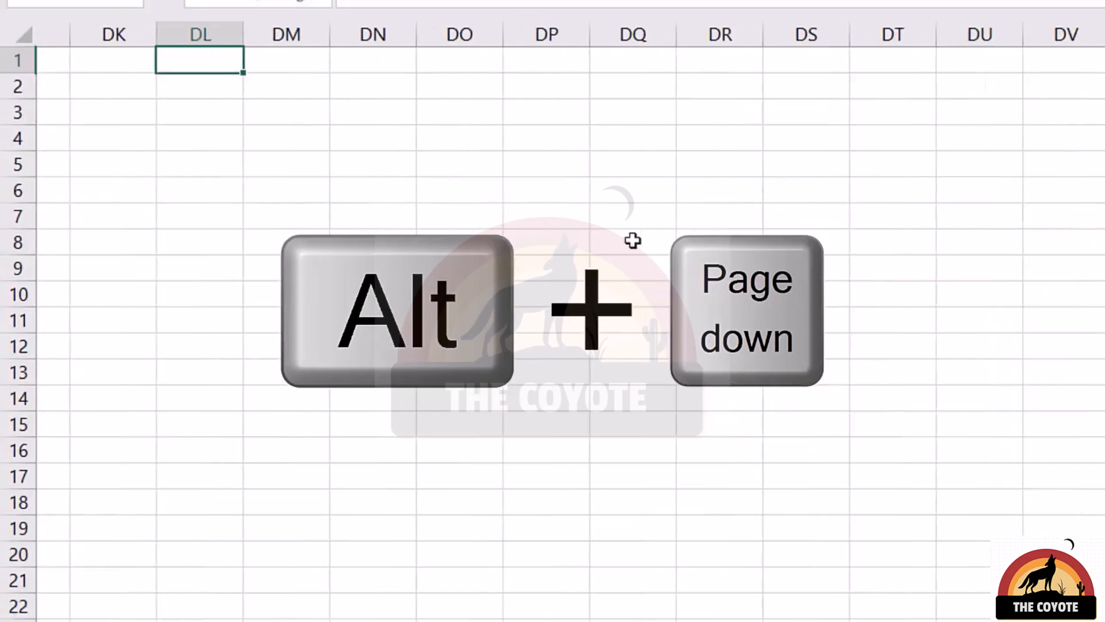
pyautogui.hotkey('alt', 'pagedown')
pyautogui.hotkey('alt', 'pagedown')
pyautogui.hotkey('alt', 'pagedown')
pyautogui.hotkey('alt', 'pagedown')
pyautogui.hotkey('alt', 'pagedown')
pyautogui.hotkey('alt', 'pagedown')
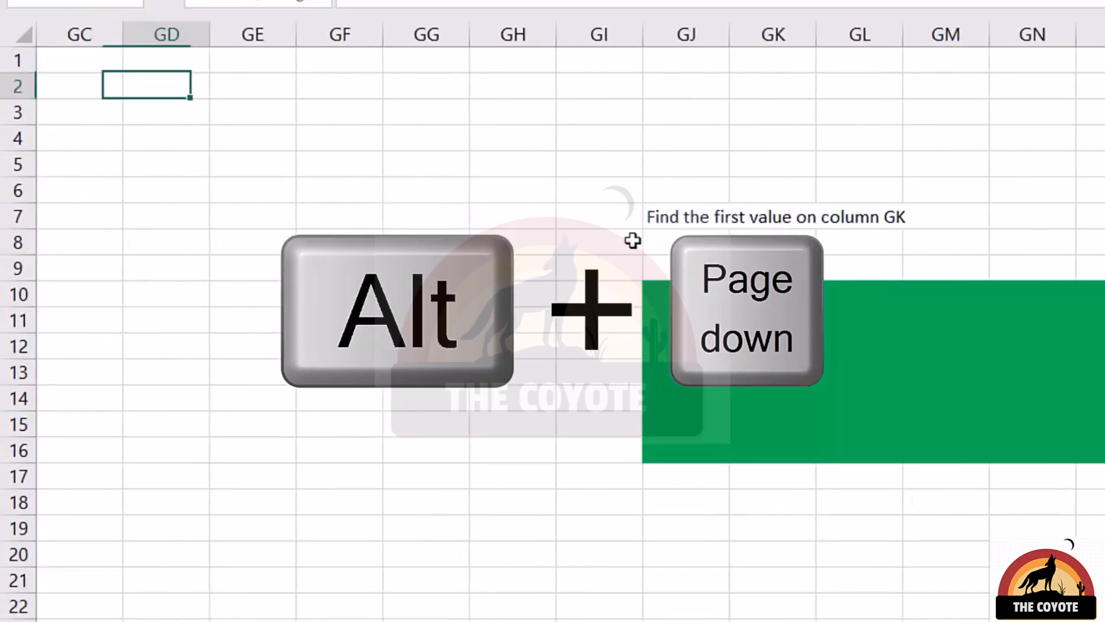
# On Sheet2, follow the directions from column GK along row 322 and up to the prior value in column CV.
pyautogui.hotkey('ctrl', 'Down')
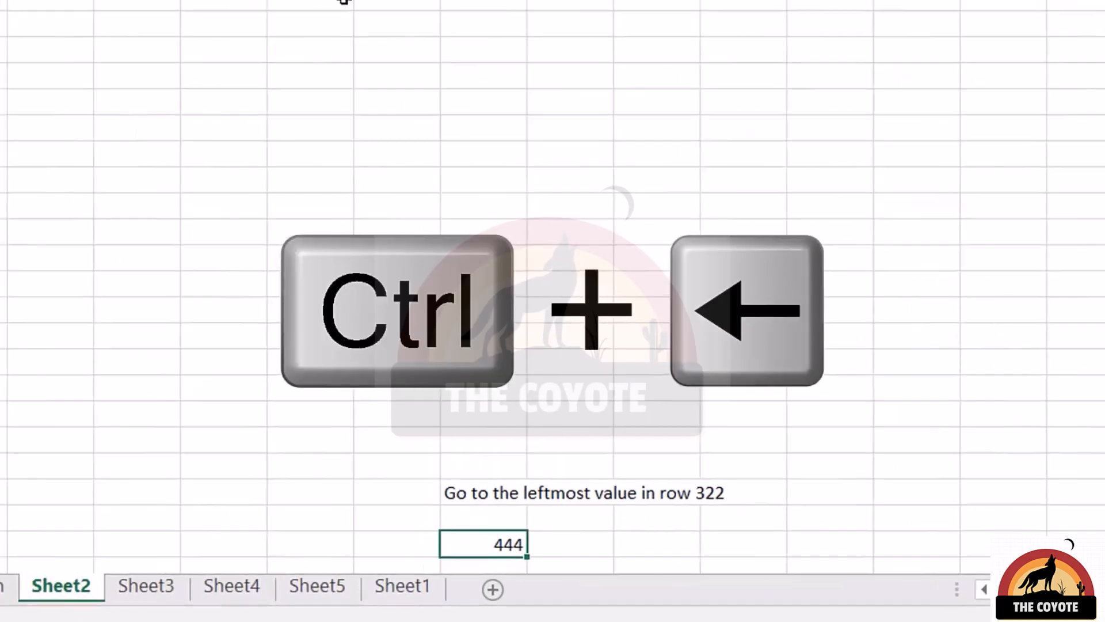
pyautogui.hotkey('ctrl', 'Left')
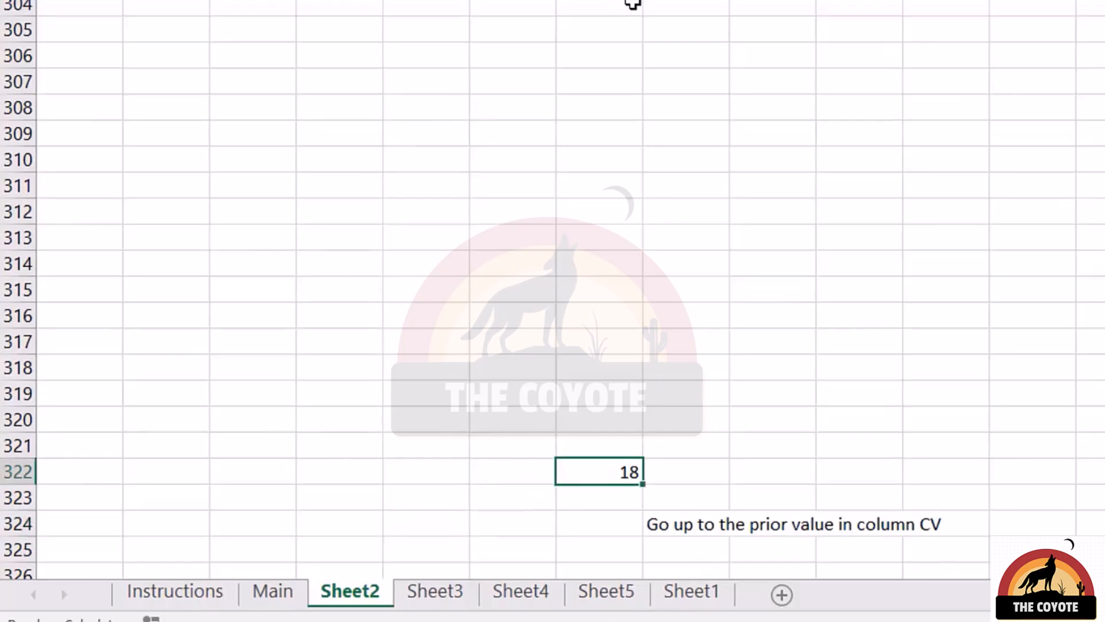
pyautogui.hotkey('ctrl', 'Up')
pyautogui.hotkey('ctrl', 'Up')
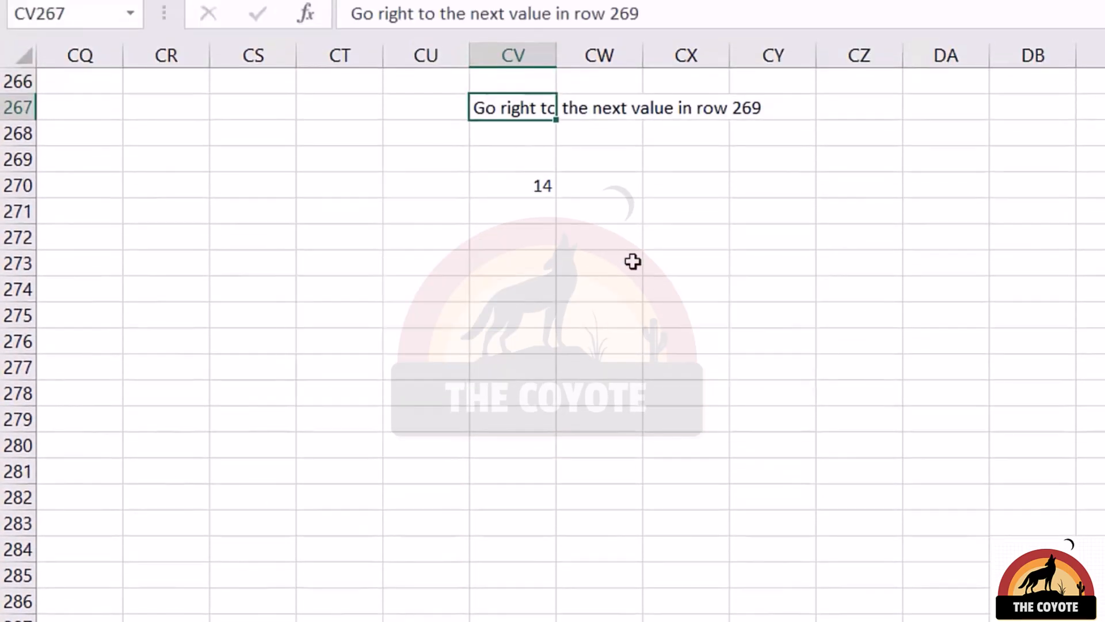
# Follow row 269 right and page down to the next green block, and enter 2003 into Main cells A7 and A8.
pyautogui.hotkey('ctrl', 'Right')
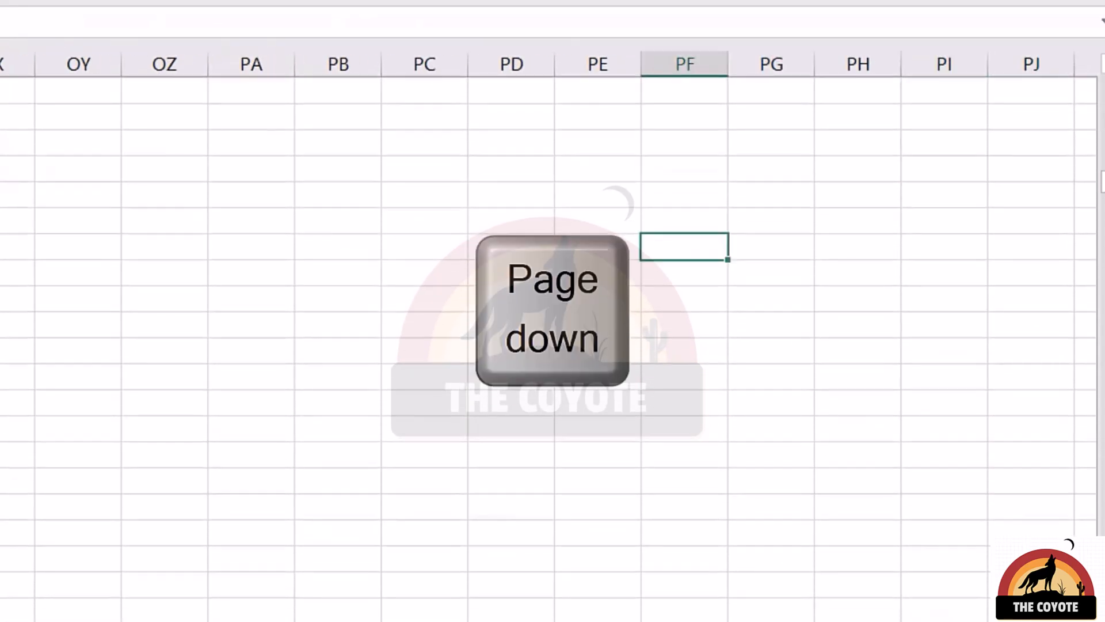
pyautogui.press('pagedown')
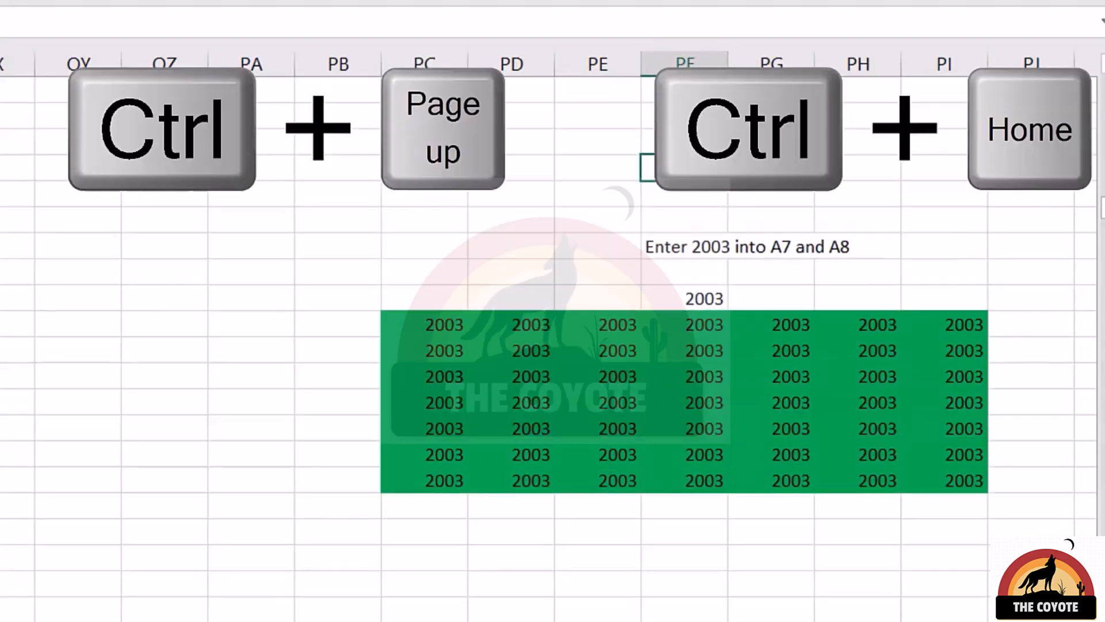
pyautogui.hotkey('ctrl', 'pageup')
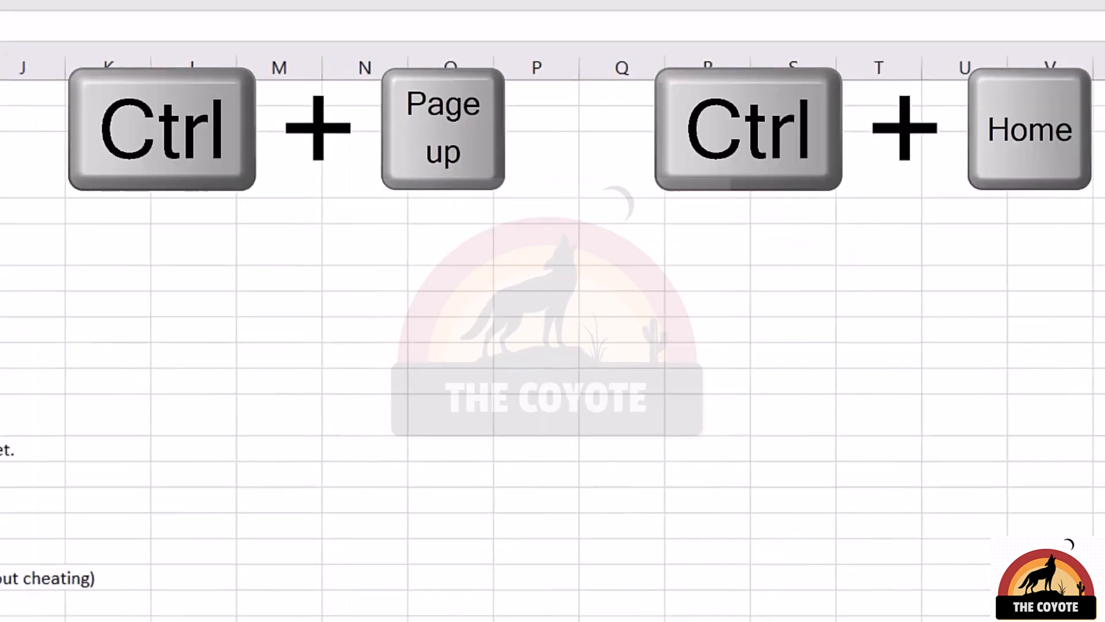
pyautogui.hotkey('ctrl', 'pageup')
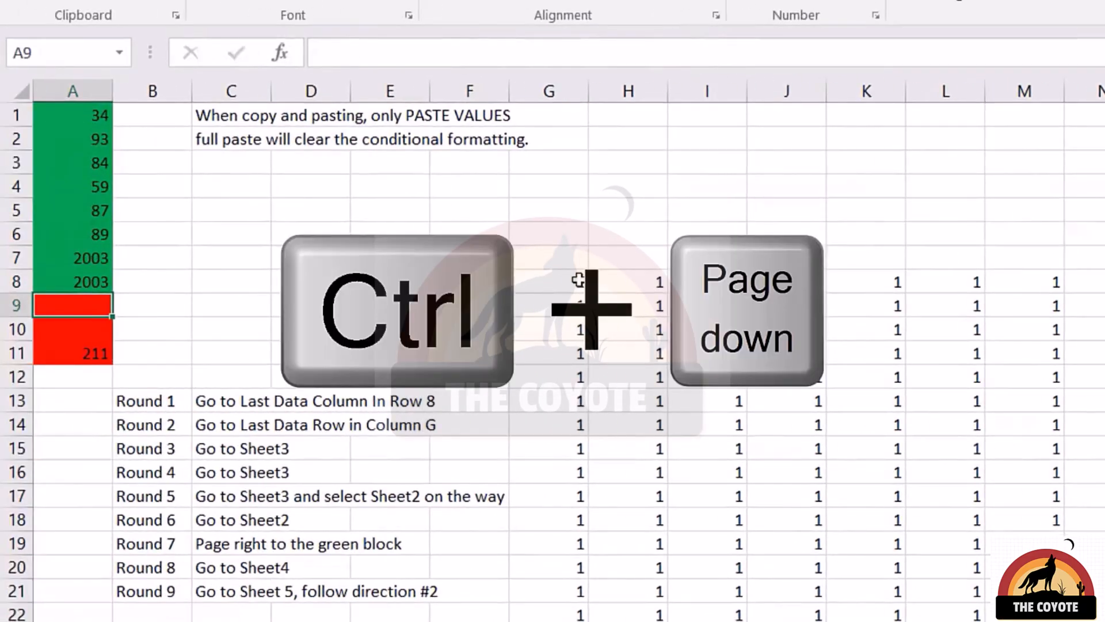
# For round 8, switch to Sheet4 and zoom out to locate the green block and its directions.
pyautogui.hotkey('ctrl', 'pagedown')
pyautogui.scroll(-7, 578, 282)
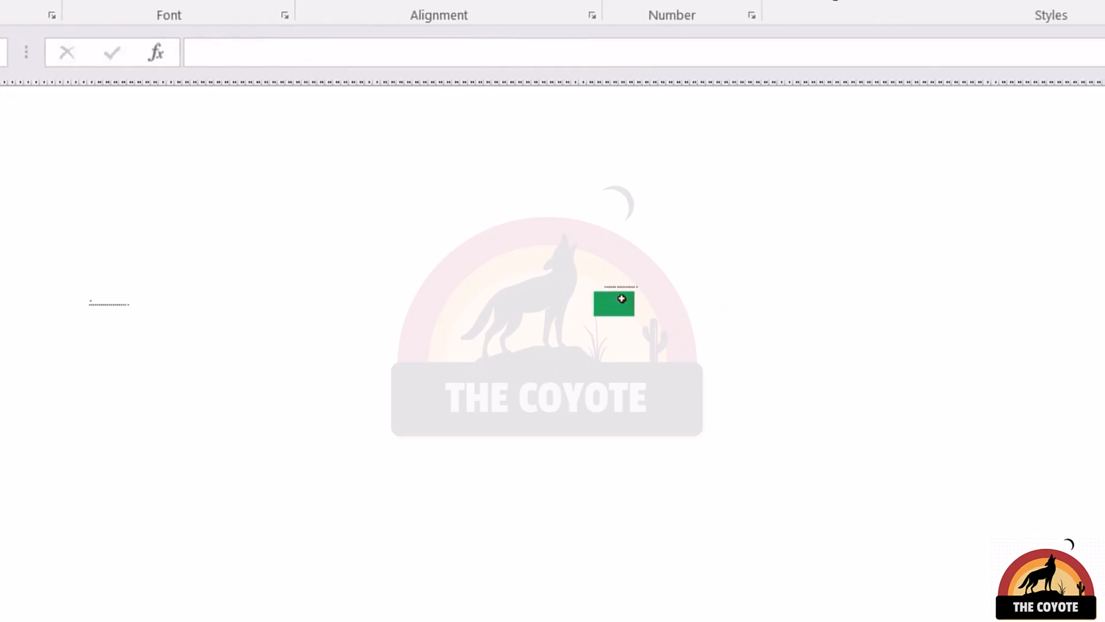
pyautogui.click(766, 298)
pyautogui.scroll(8, 765, 298)
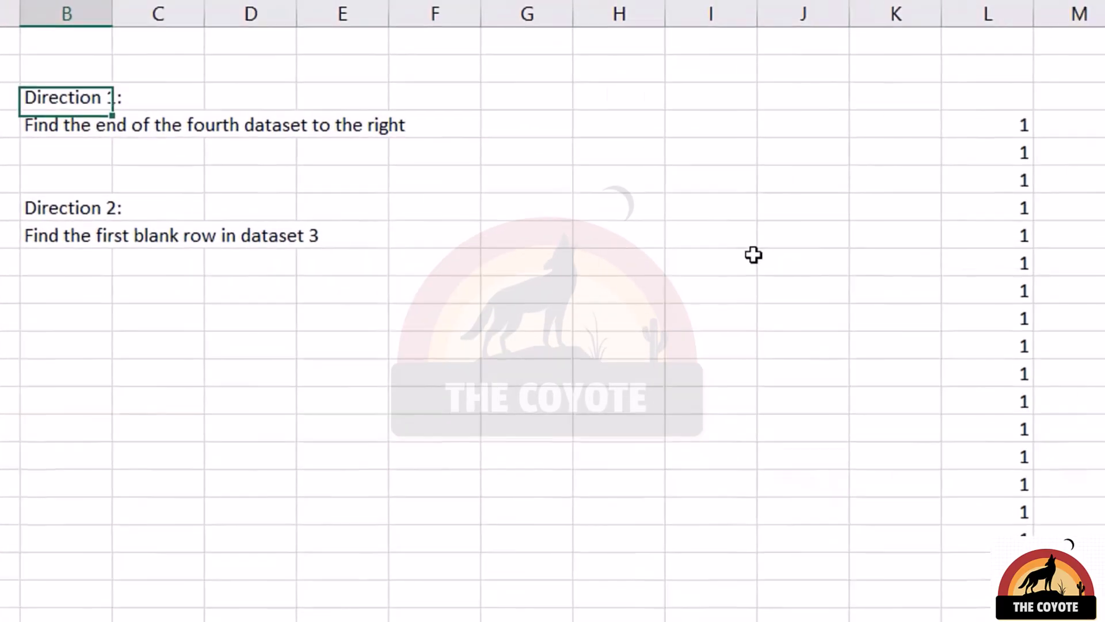
# On Sheet5, follow direction 1 to the end of the fourth dataset and on to its first blank row.
pyautogui.press('Down')
pyautogui.hotkey('ctrl', 'Right')
pyautogui.hotkey('ctrl', 'Right')
pyautogui.press('Right')
pyautogui.press('Right')
pyautogui.press('Right')
pyautogui.press('Right')
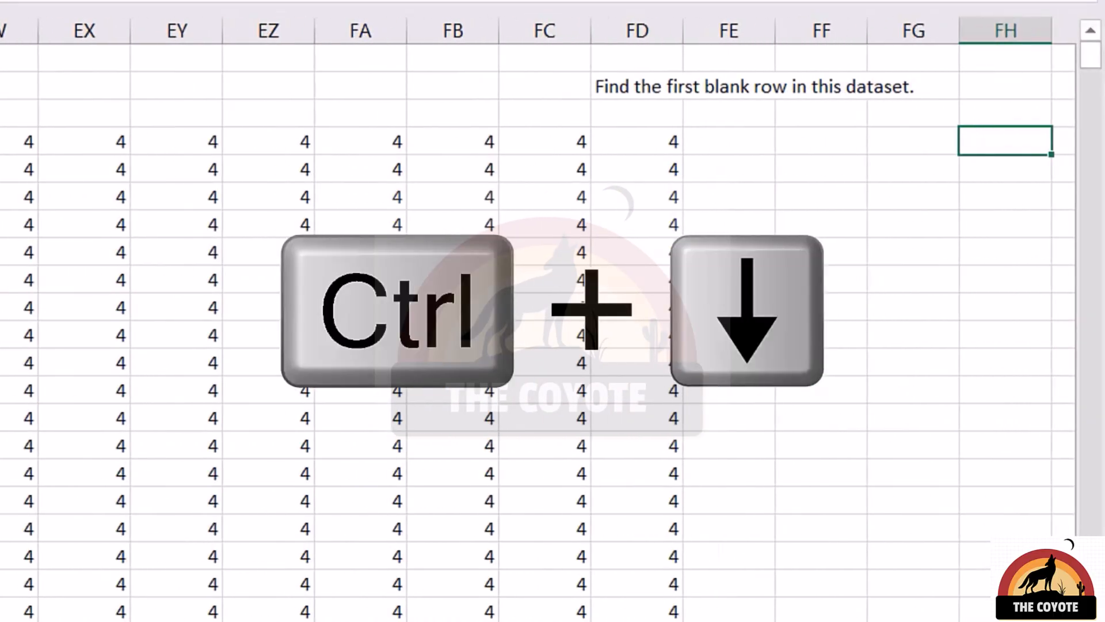
pyautogui.hotkey('ctrl', 'Right')
# For round 9, return to Sheet5 and follow direction 2 to the first blank row in dataset 3.
pyautogui.hotkey('ctrl', 'pageup')
pyautogui.hotkey('ctrl', 'pageup')
pyautogui.hotkey('ctrl', 'pagedown')
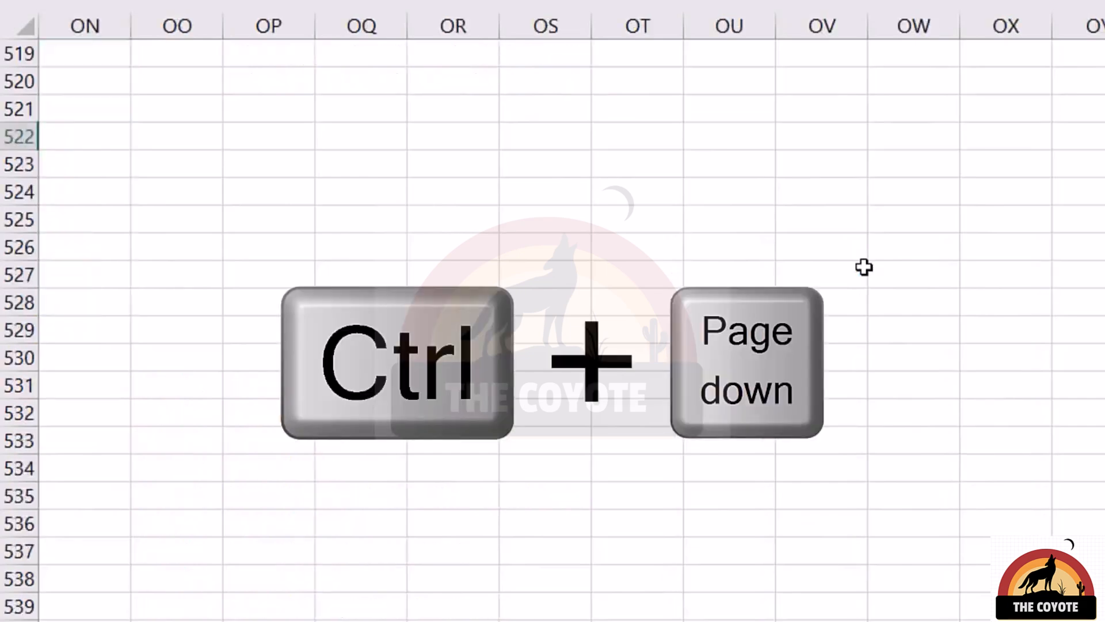
pyautogui.press('Down')
pyautogui.press('Down')
pyautogui.press('Right')
pyautogui.press('Right')
pyautogui.hotkey('ctrl', 'Right')
pyautogui.hotkey('ctrl', 'Right')
pyautogui.hotkey('ctrl', 'Right')
pyautogui.hotkey('ctrl', 'Down')
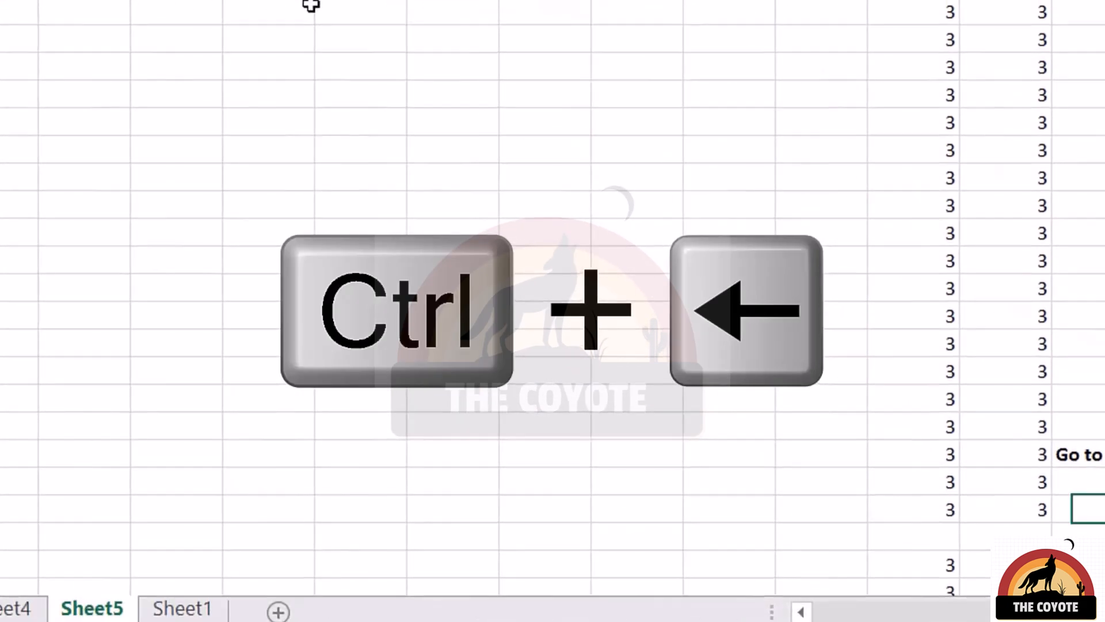
# Go left to the first value in row 315 and up to the first value above it in column J.
pyautogui.hotkey('ctrl', 'Left')
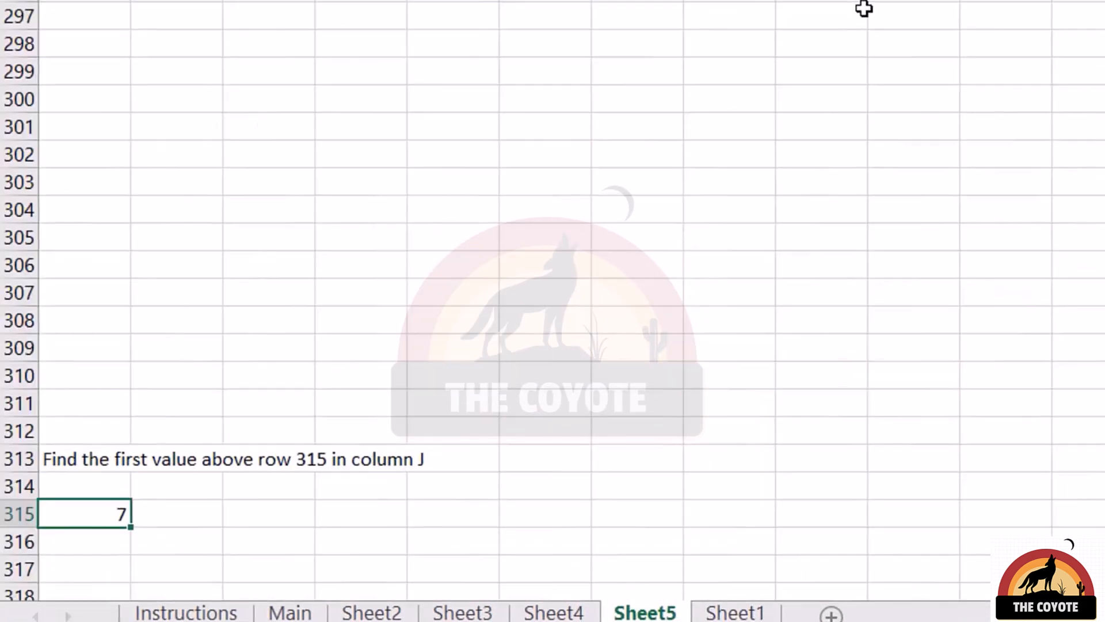
pyautogui.hotkey('ctrl', 'Up')
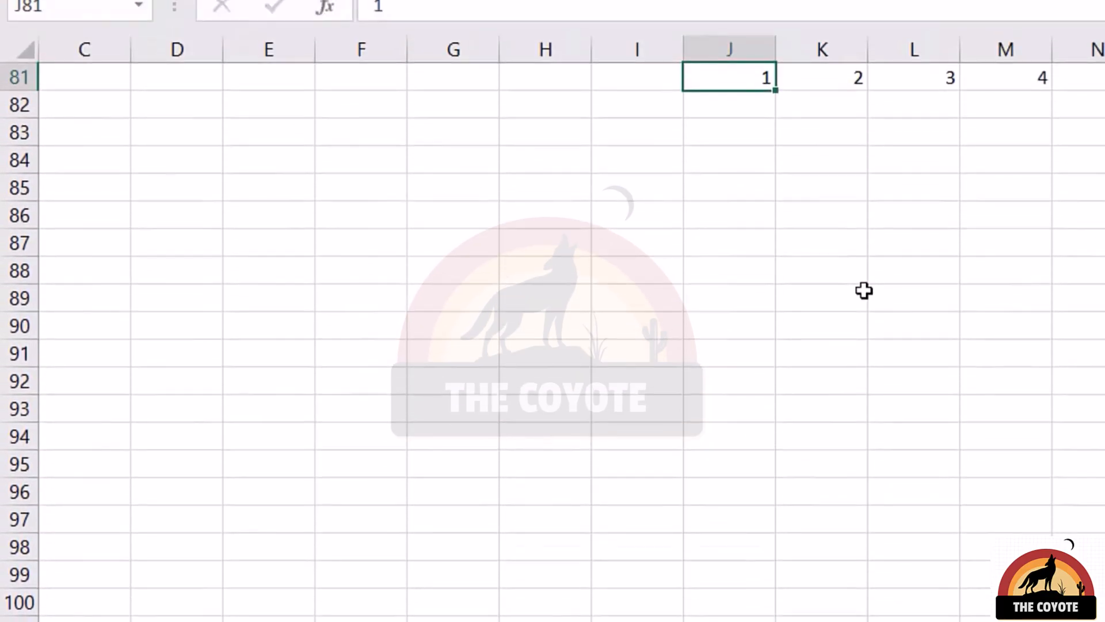
pyautogui.hotkey('ctrl', 'Down')
pyautogui.hotkey('ctrl', 'Up')
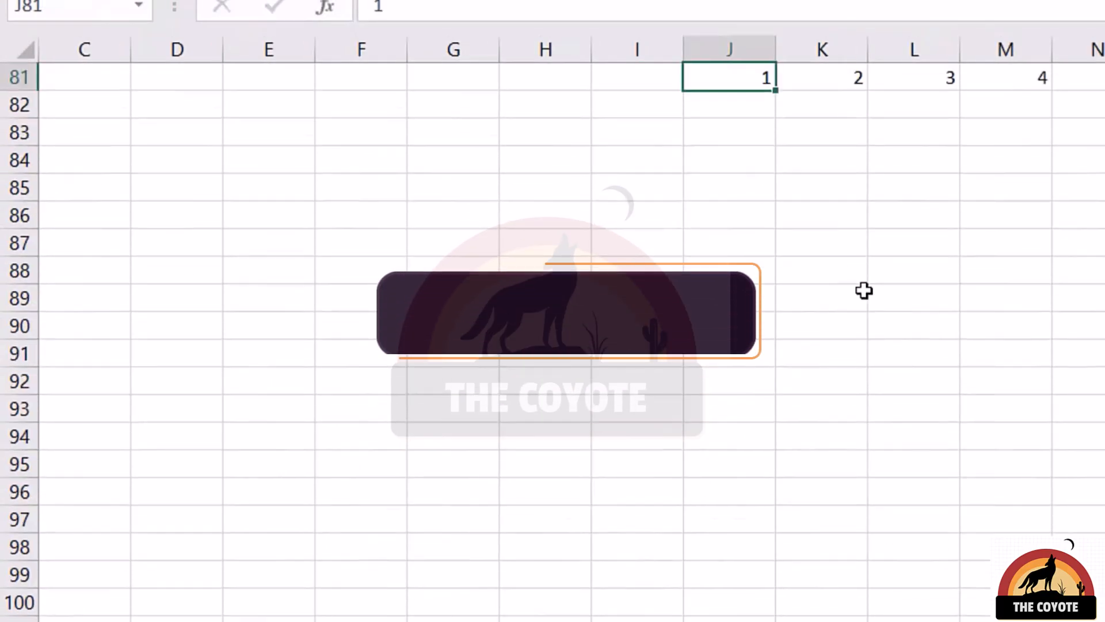